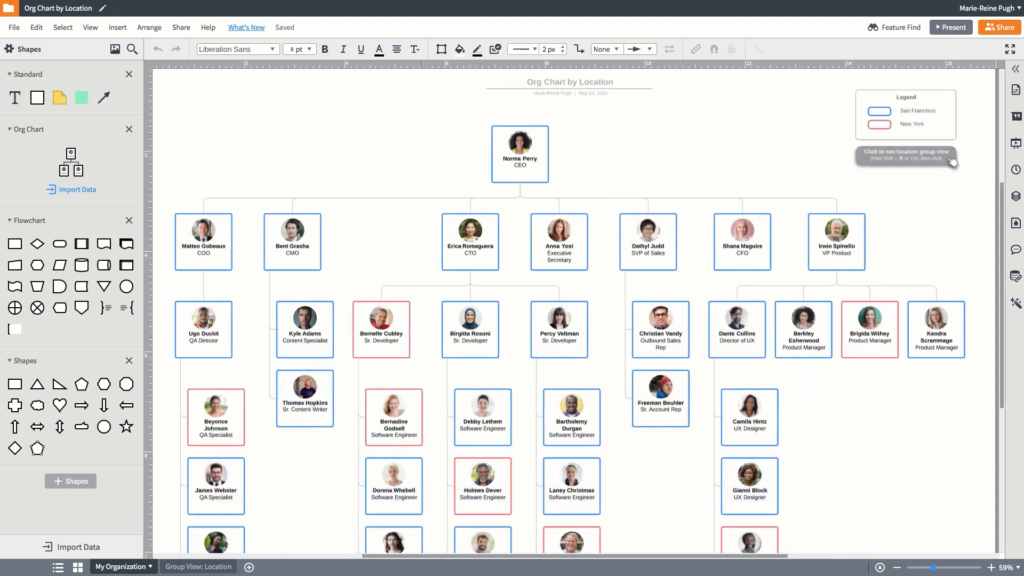
Open the location group view linked beneath the org chart's legend
left_click(952, 161, "ctrl+shift")
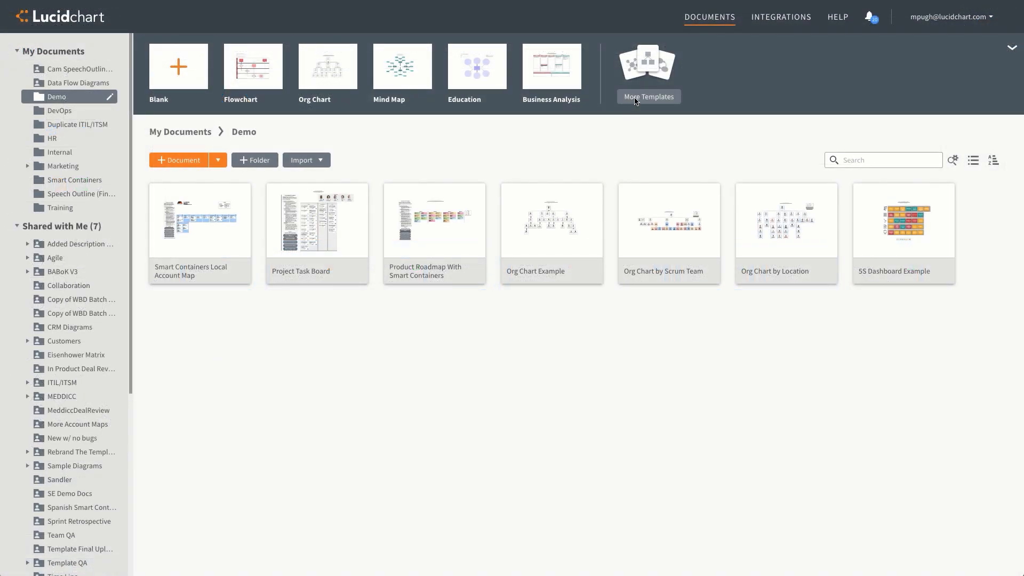
Create a document from the Org Chart by Cross-Functional Teams template and open its linked data source
left_click(636, 98)
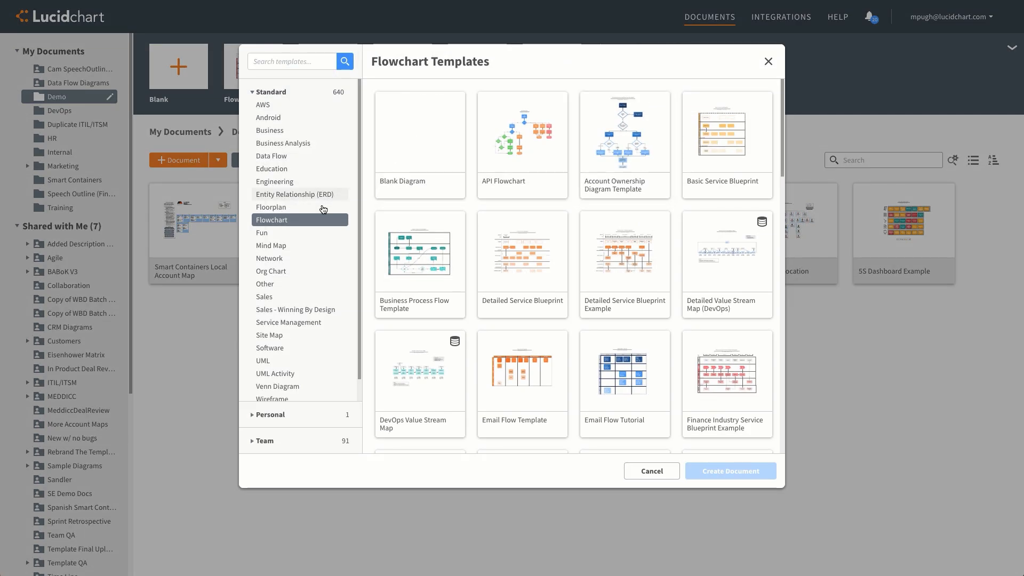
left_click(299, 272)
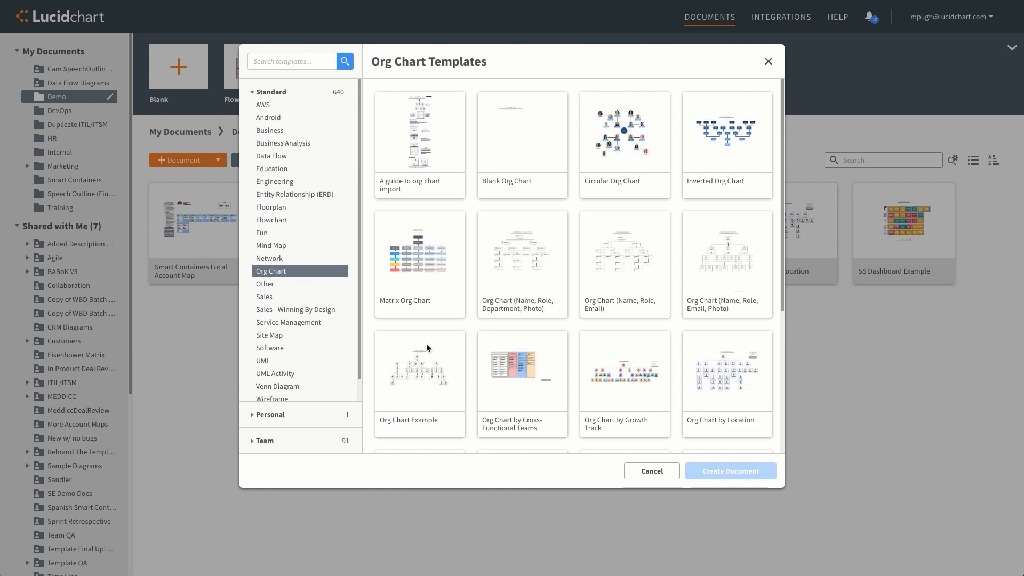
left_click(517, 421)
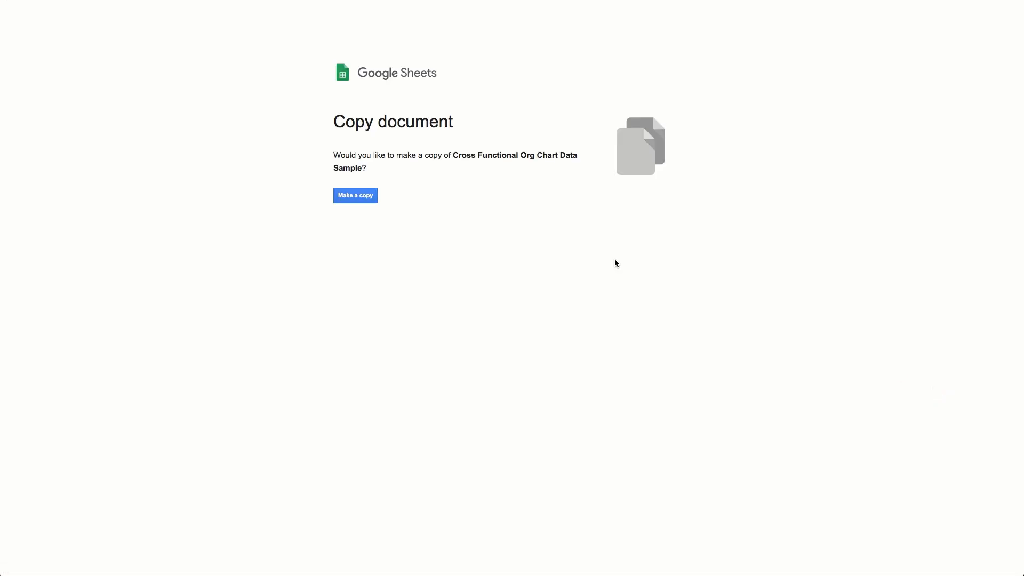
left_click(368, 197)
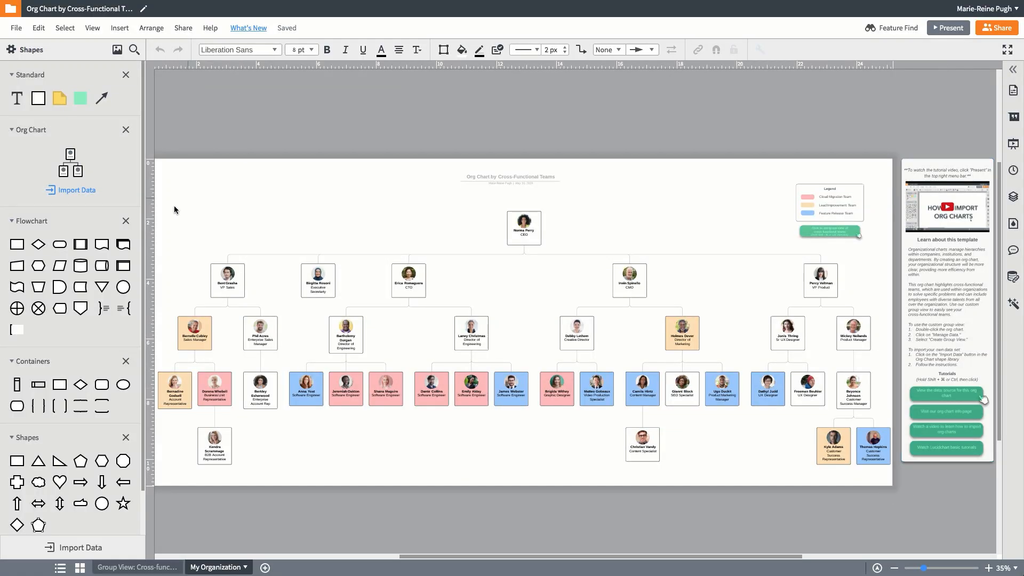
Import the cross-functional employee table from Google Sheets to generate a new org chart
left_click(73, 191)
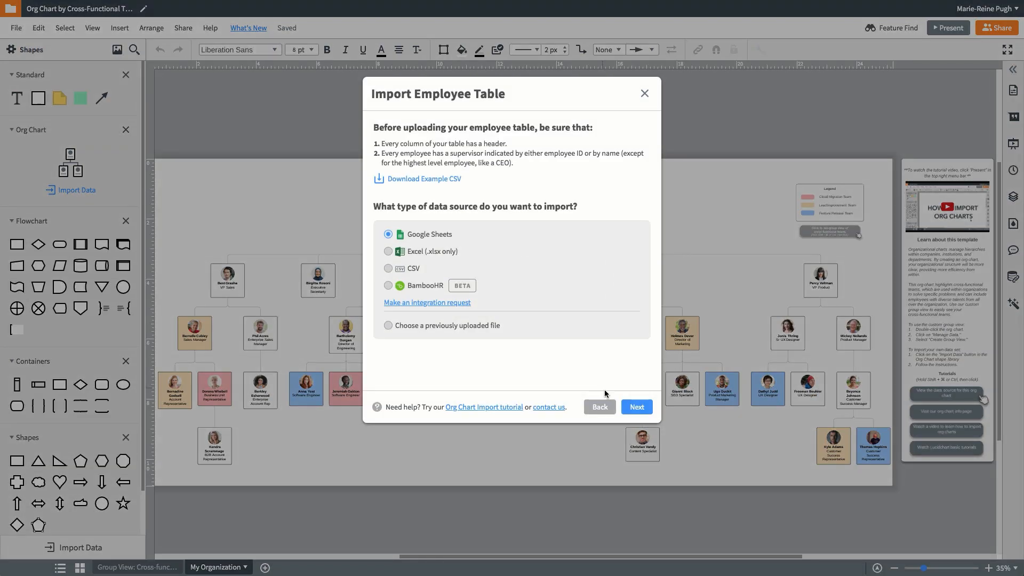
left_click(635, 407)
double_click(322, 281)
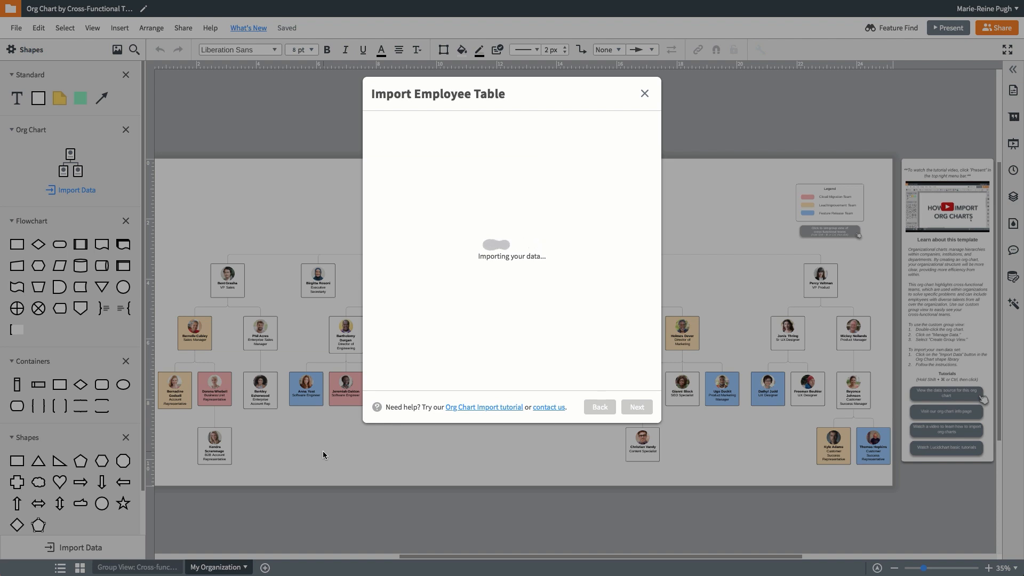
left_click(635, 407)
left_click(634, 407)
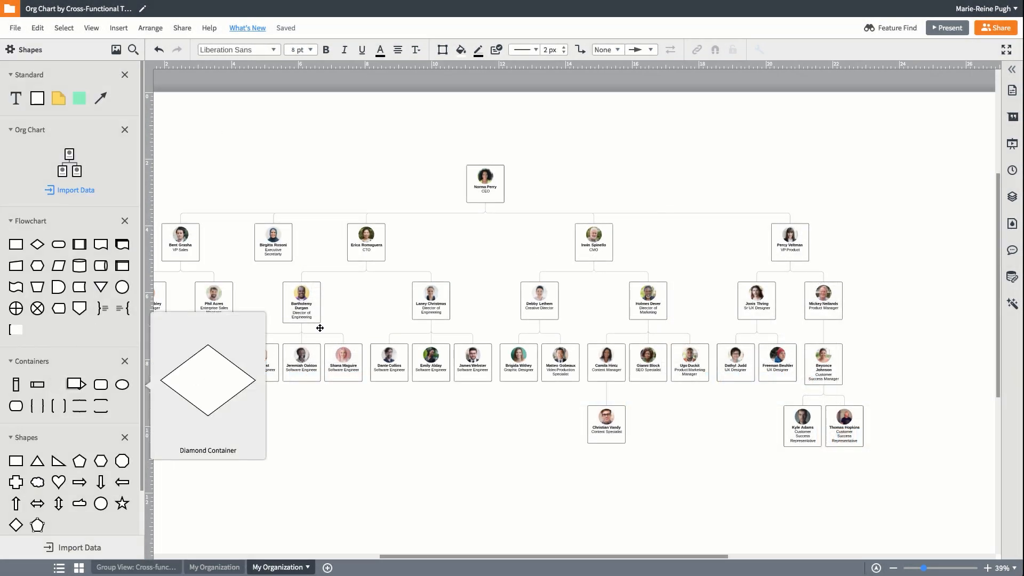
Add a legend box for the three teams and apply the Cloud Migration, Lead Improvement and Feature Release conditional formatting rules to the chart
left_click_drag(58, 384, 677, 157)
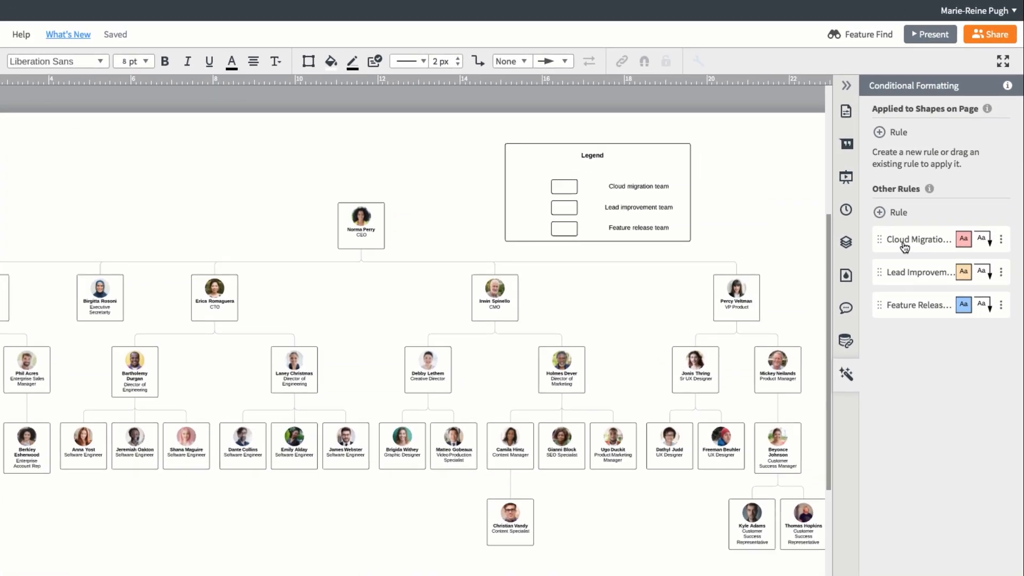
left_click(976, 222)
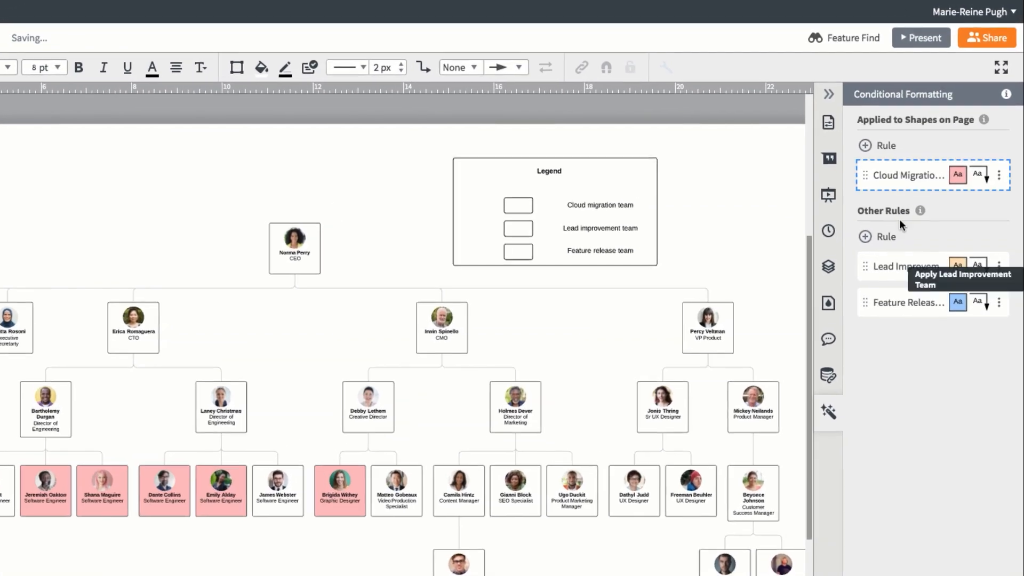
left_click(977, 245)
left_click(977, 320)
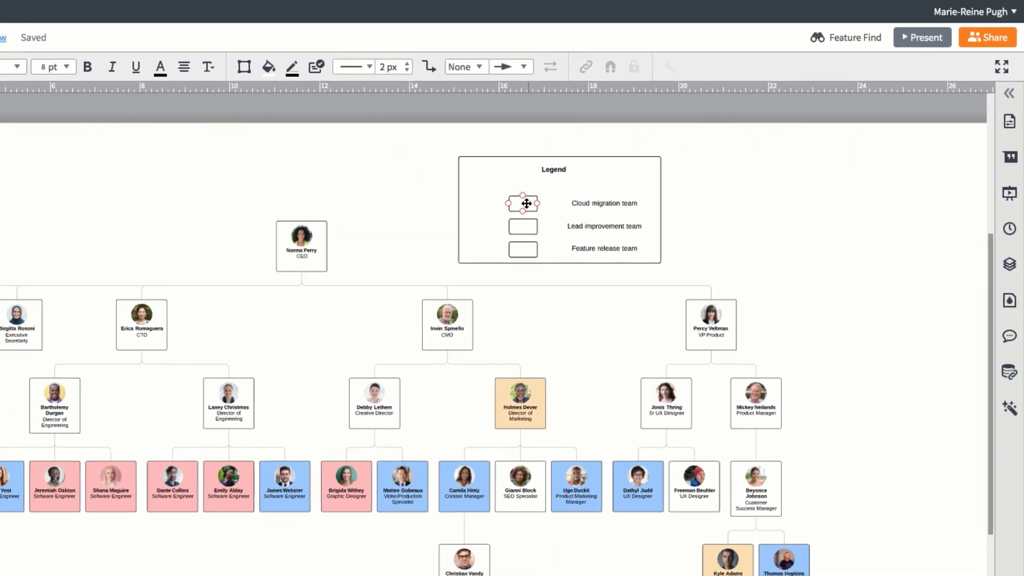
Fill the legend swatches pink for Cloud migration team, light orange for Lead improvement team and blue for Feature release team
left_click(269, 67)
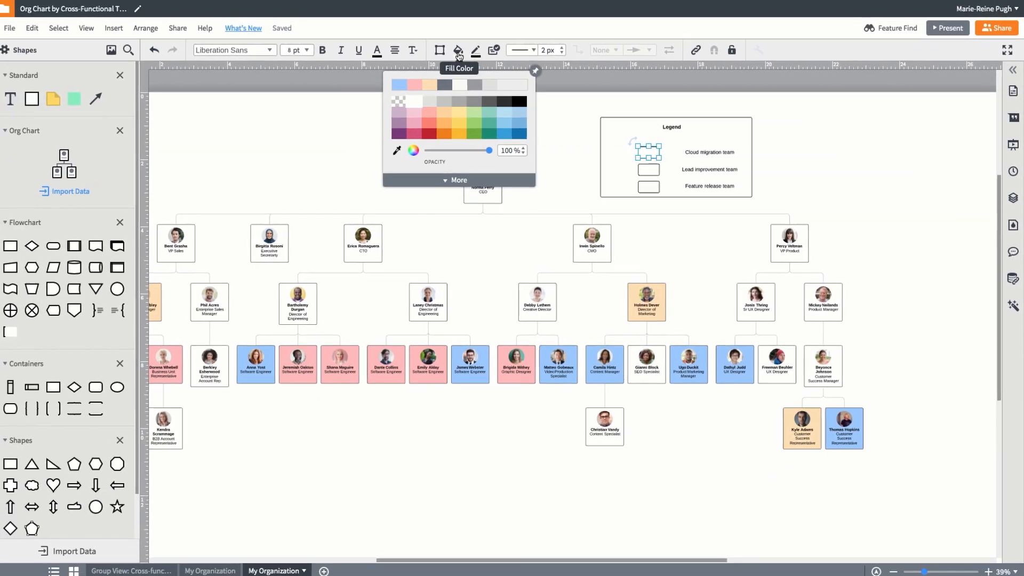
left_click(421, 84)
left_click(462, 51)
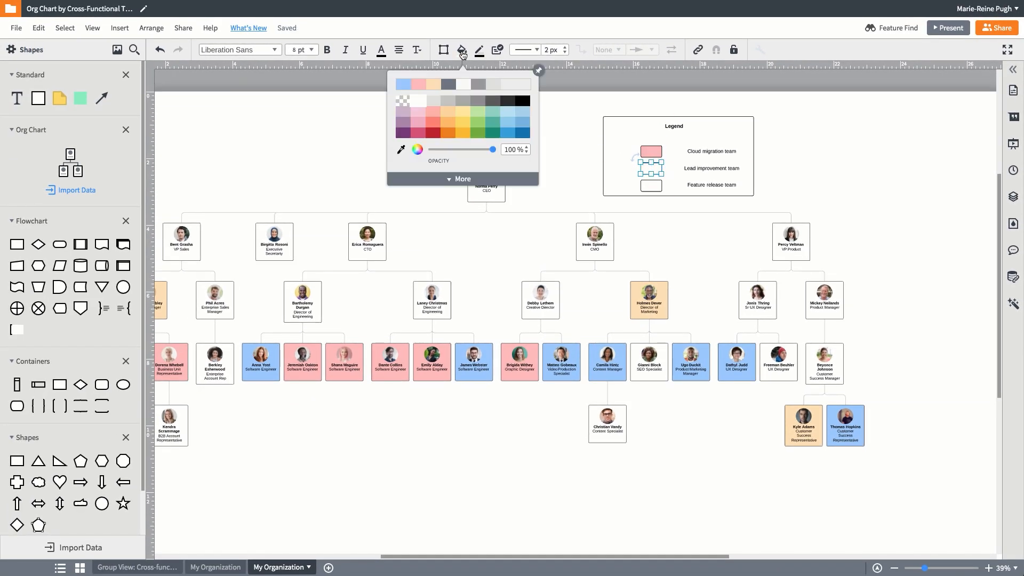
left_click(434, 84)
left_click(460, 56)
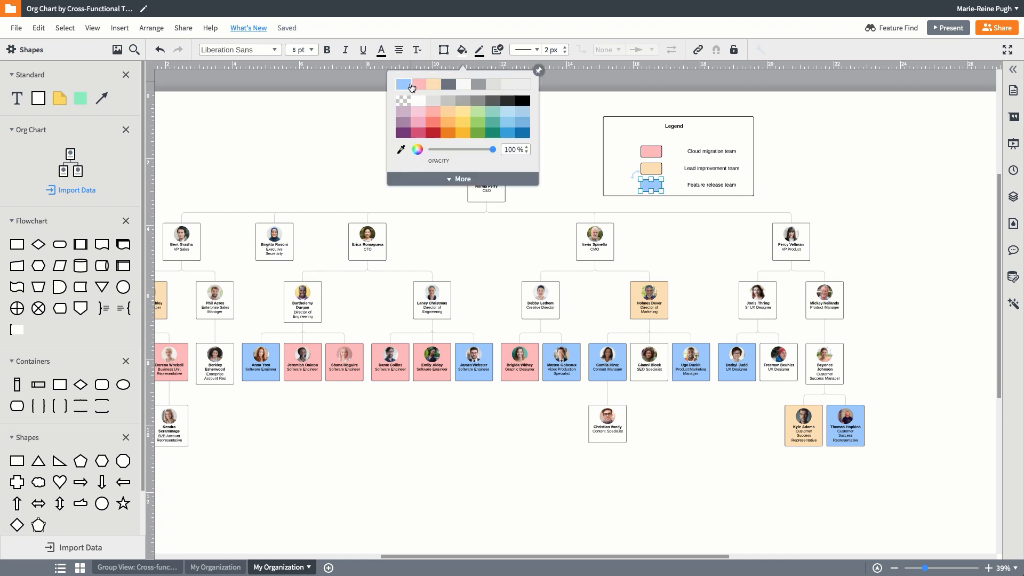
left_click(407, 86)
Remove the outlines from all three legend swatches
left_click_drag(619, 149, 662, 184)
left_click(482, 56)
left_click(521, 137)
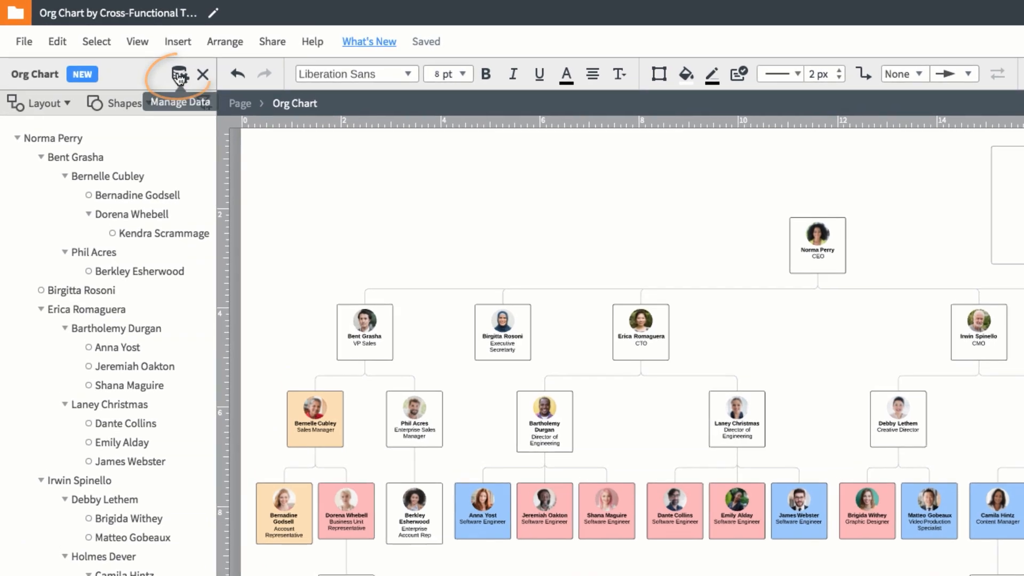
Create a group view from the org chart data, grouped by the Cross-functional Team field
left_click(102, 61)
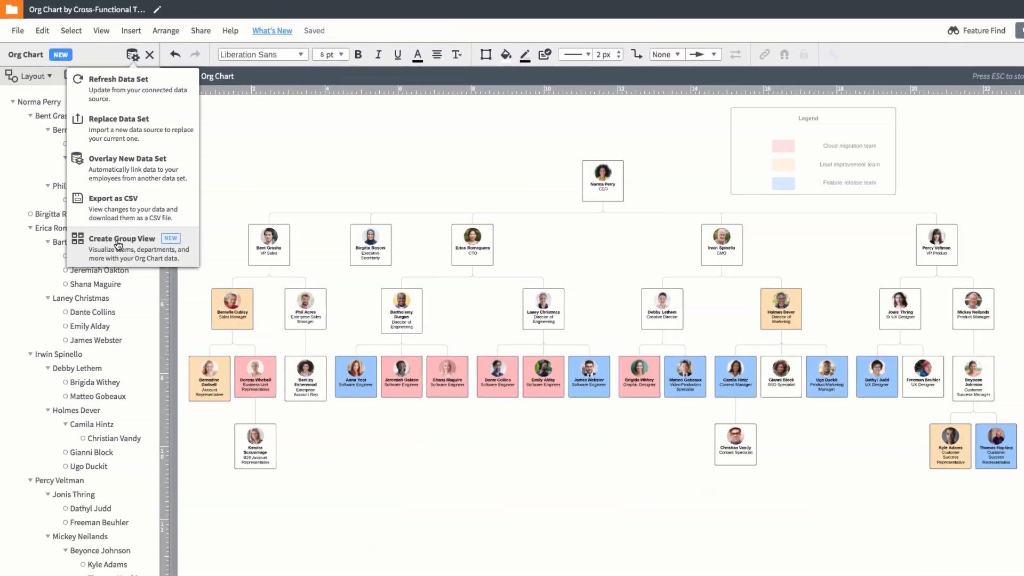
left_click(167, 322)
left_click(606, 365)
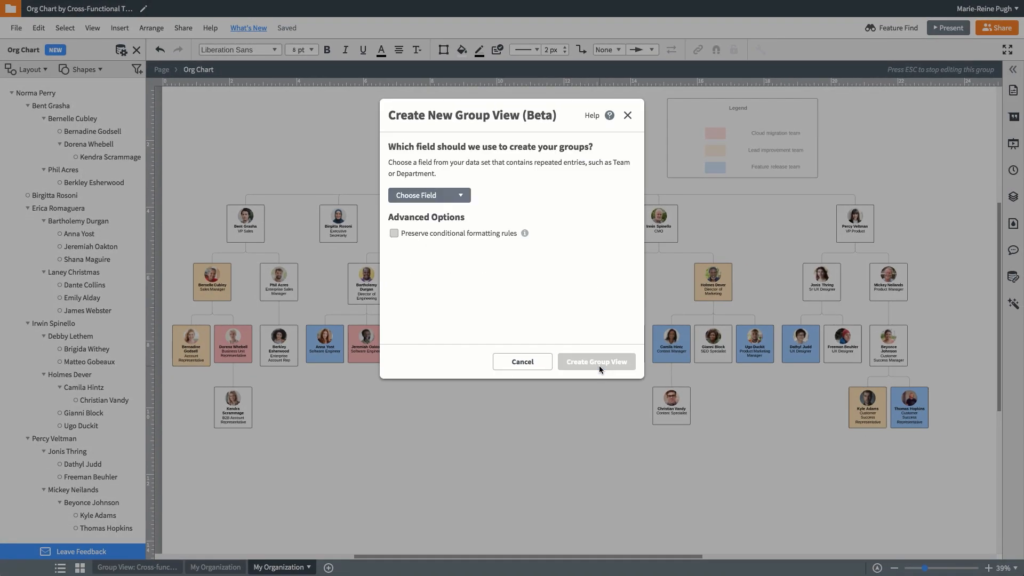
left_click(452, 200)
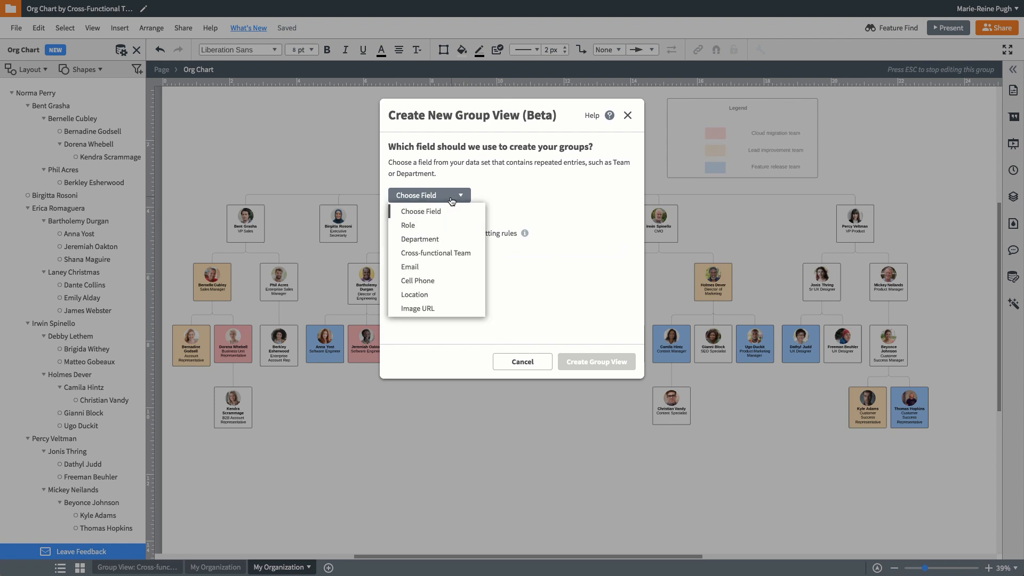
left_click(451, 251)
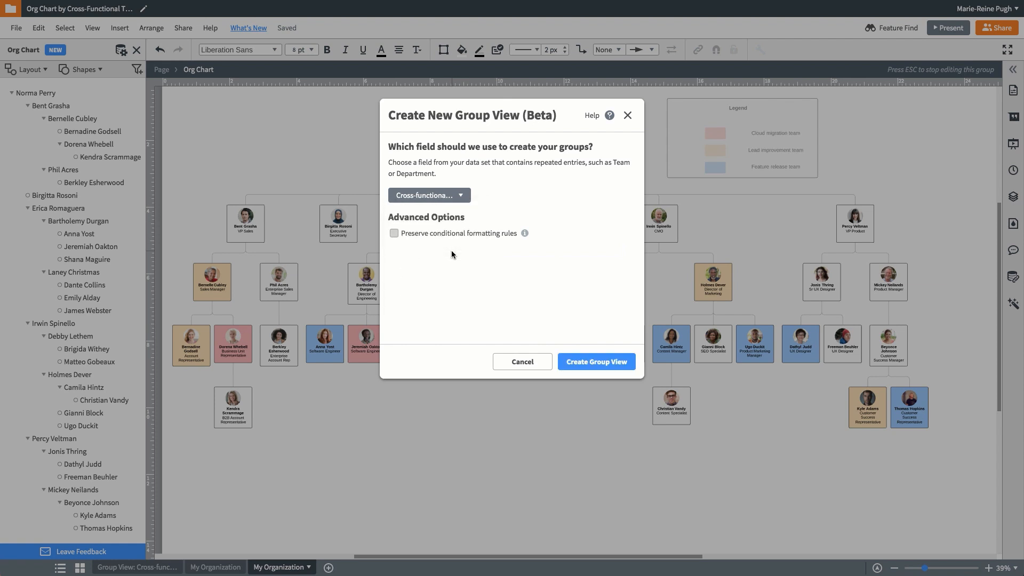
left_click(601, 362)
Place the Feature Release Team group after Lead Improvement Team and reassign the product marketing manager to Lead Improvement Team
left_click_drag(616, 140, 828, 137)
left_click_drag(748, 218, 638, 223)
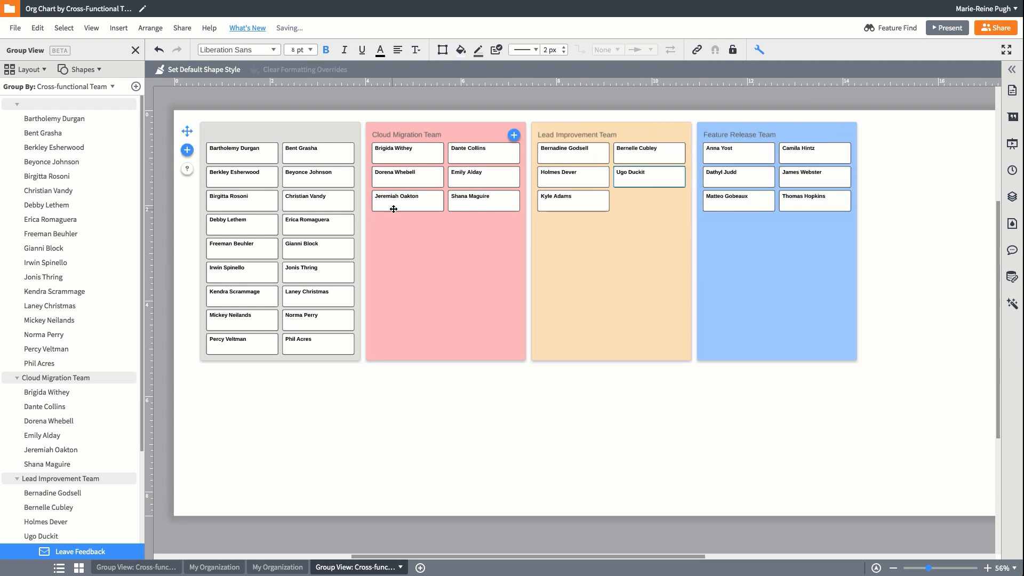
Reassign the senior UX designer and VP Product to Cloud Migration Team, and the enterprise sales manager and graphic designer to Feature Release Team
left_click_drag(313, 276, 421, 265)
left_click_drag(306, 323, 719, 248)
left_click_drag(649, 203, 439, 257)
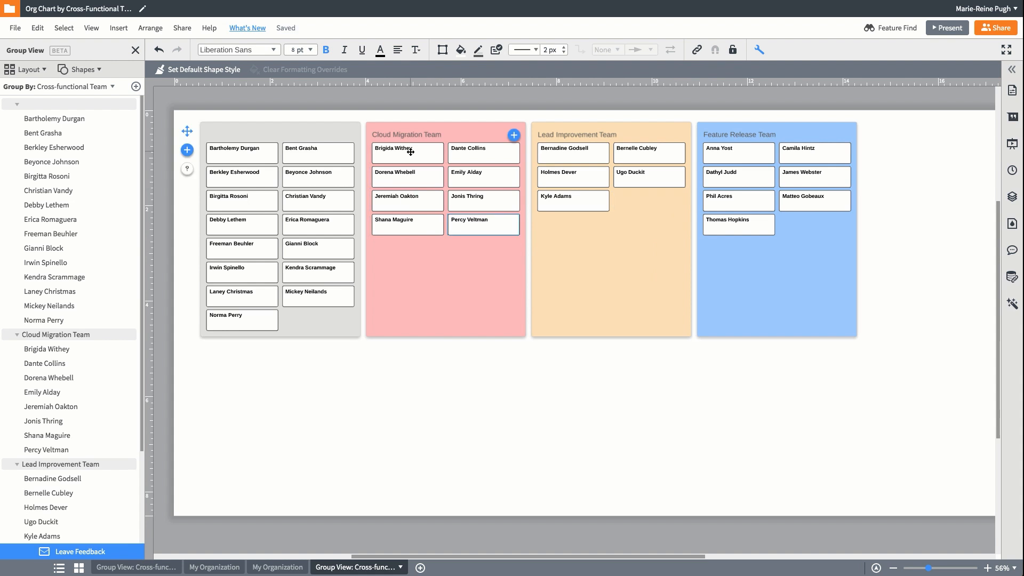
left_click_drag(410, 151, 765, 282)
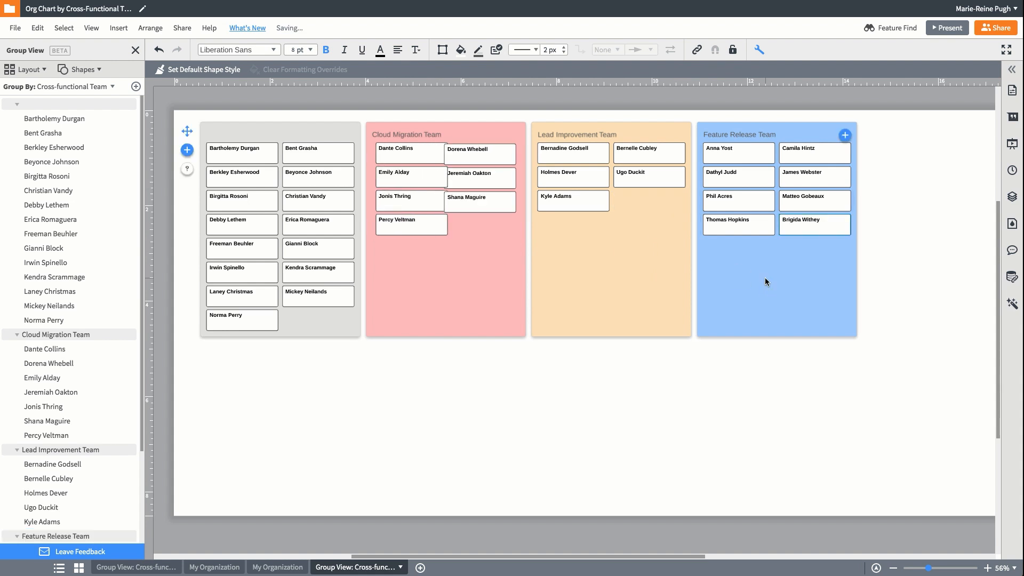
On the new My Organization page, move a Cloud Migration software engineer under the neighbouring software engineer, and the content specialist under the SEO specialist
left_click(296, 568)
left_click_drag(366, 342, 413, 397)
left_click_drag(619, 405, 670, 397)
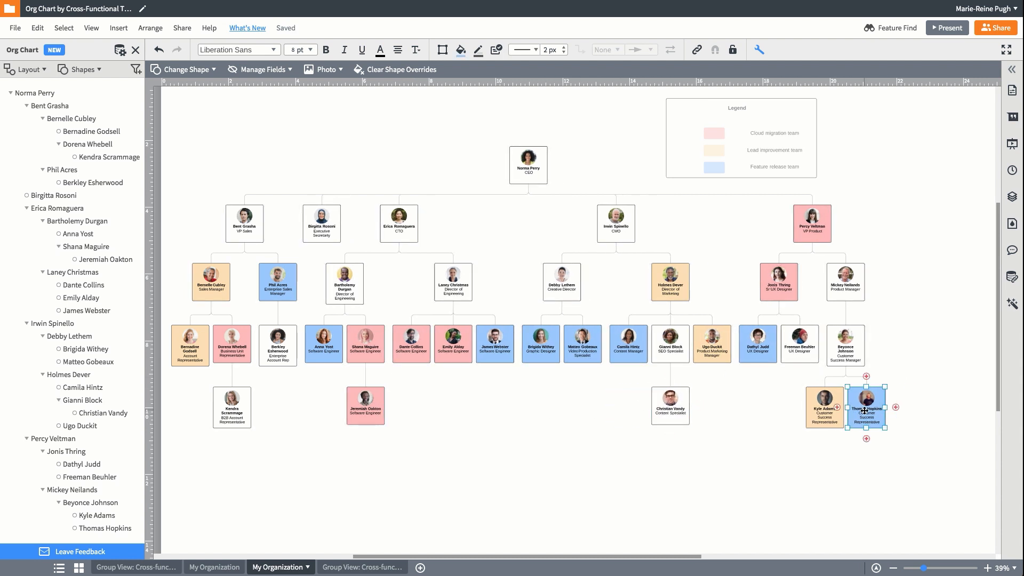
Remove the Feature Release customer success representative and move the Lead Improvement one directly under the CMO
left_click_drag(856, 412, 614, 267)
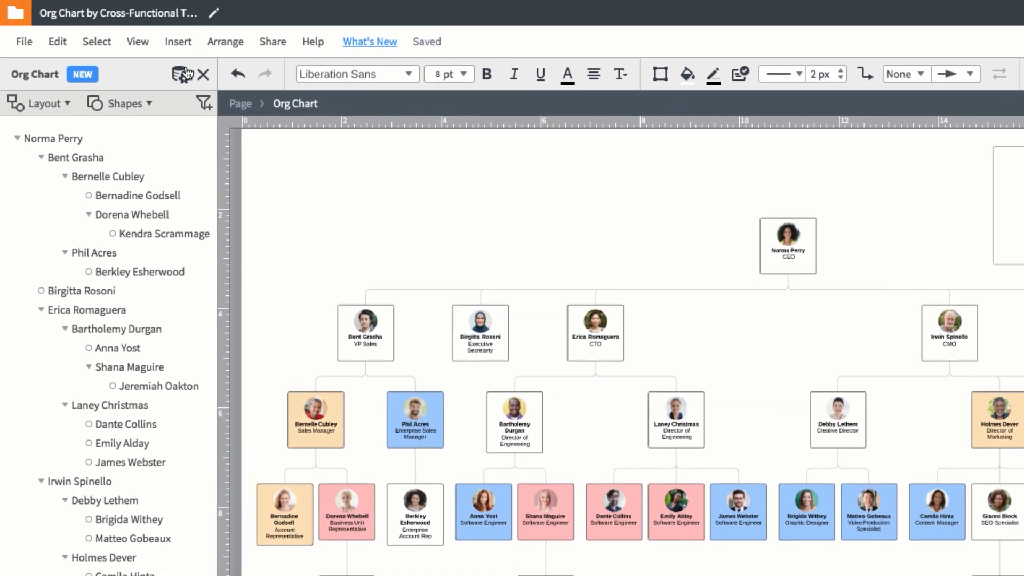
Review the changed rows in the Export as CSV preview of the org chart data and close it
left_click(182, 74)
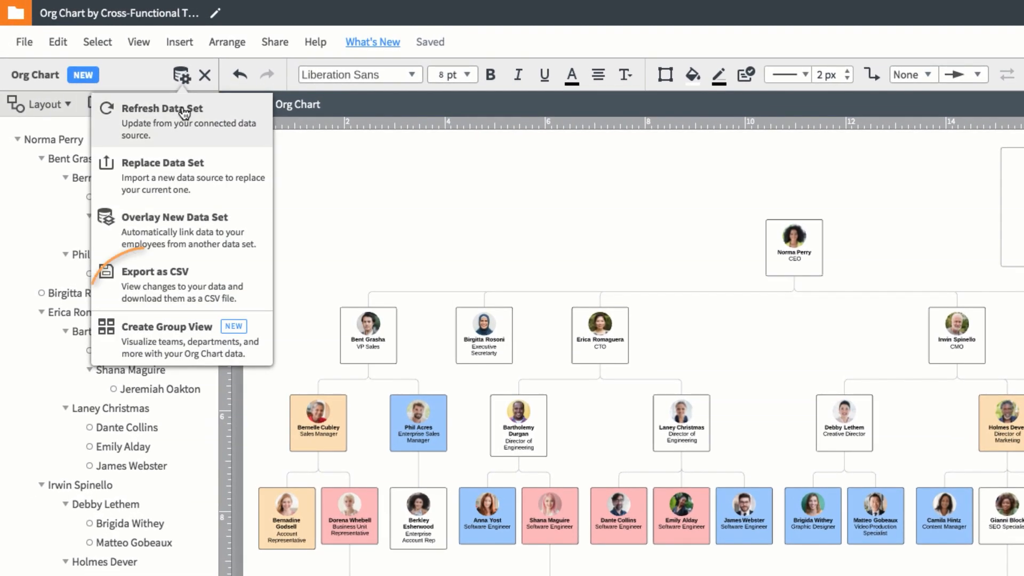
left_click(108, 285)
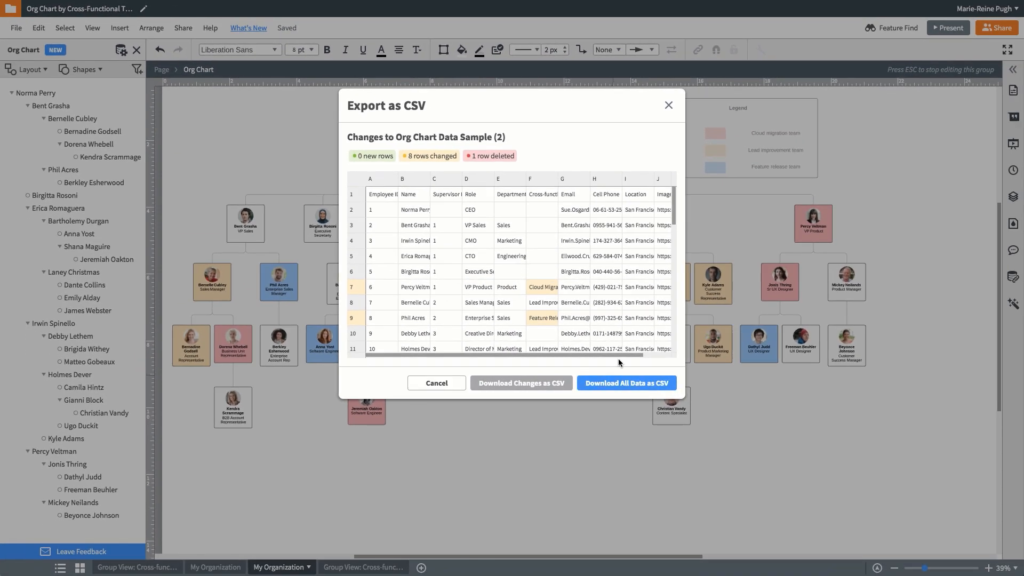
left_click(669, 107)
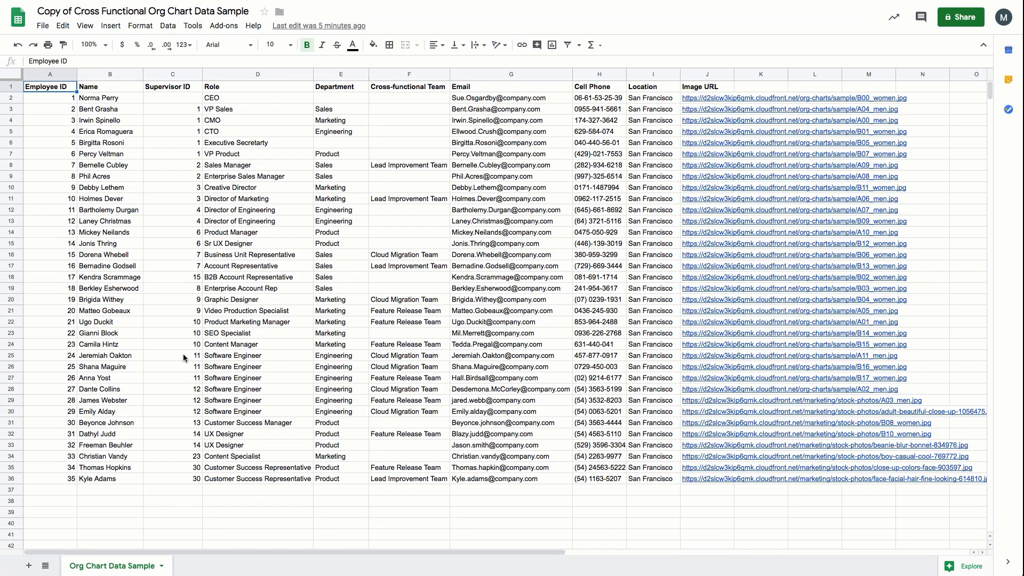
Switch to Google Sheets and add an SEO Specialist in row 37 from a copy of row 36, without an image URL
left_click(8, 479)
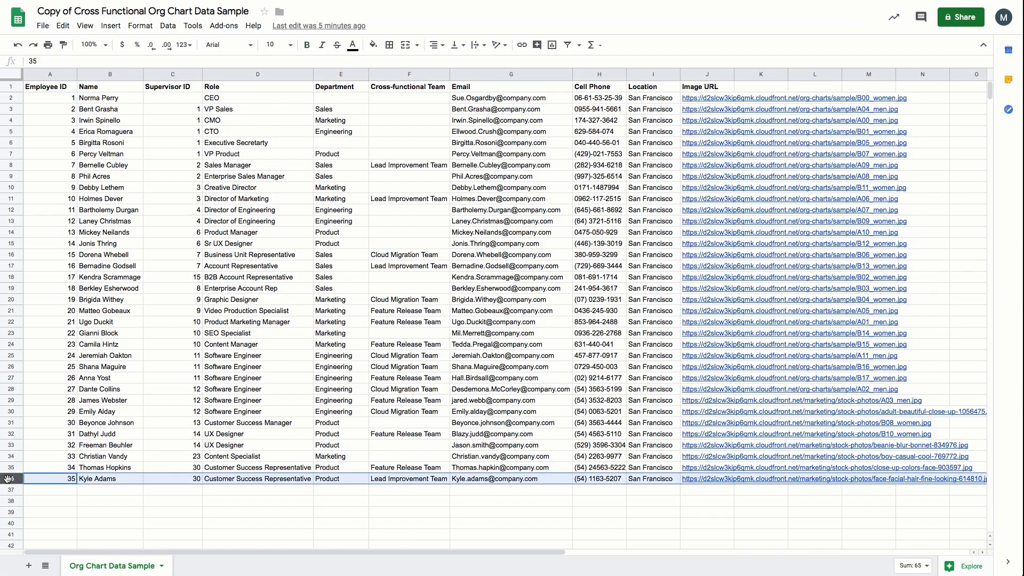
left_click(16, 491)
key("ctrl+v")
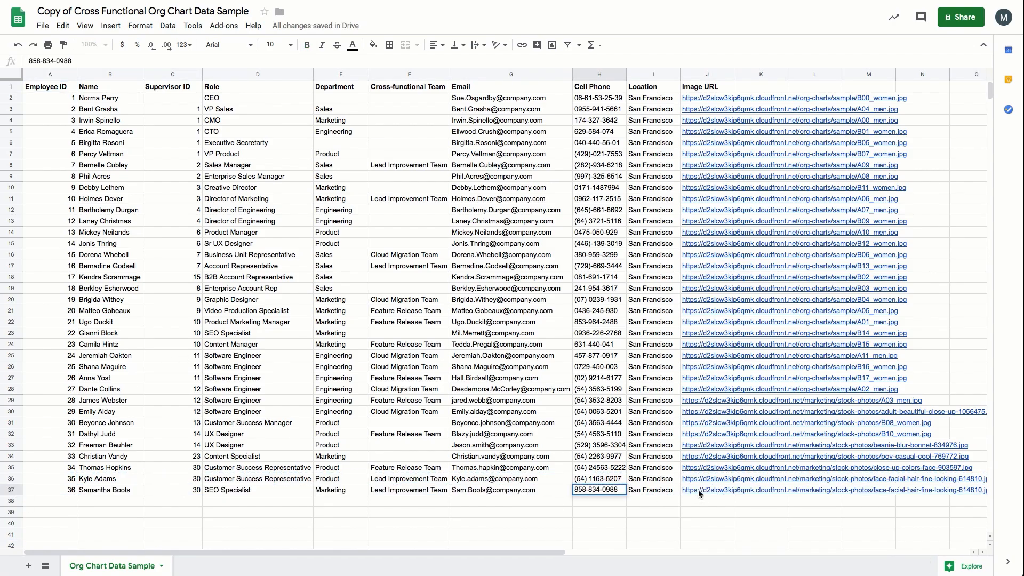
left_click(698, 490)
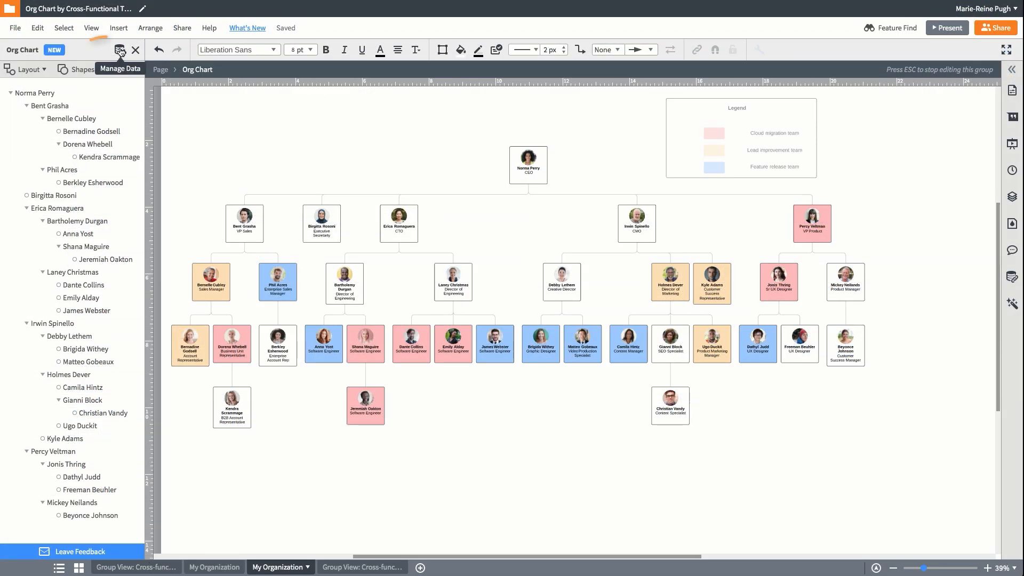
Refresh the org chart's data set from Google Sheets and inspect the newly added SEO Specialist
left_click(120, 50)
left_click(127, 105)
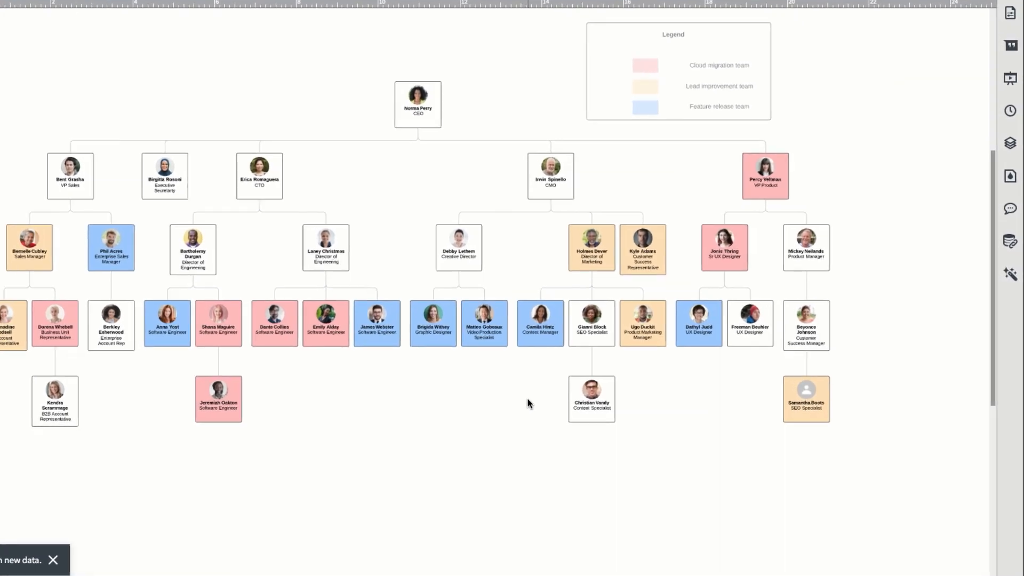
left_click(798, 401)
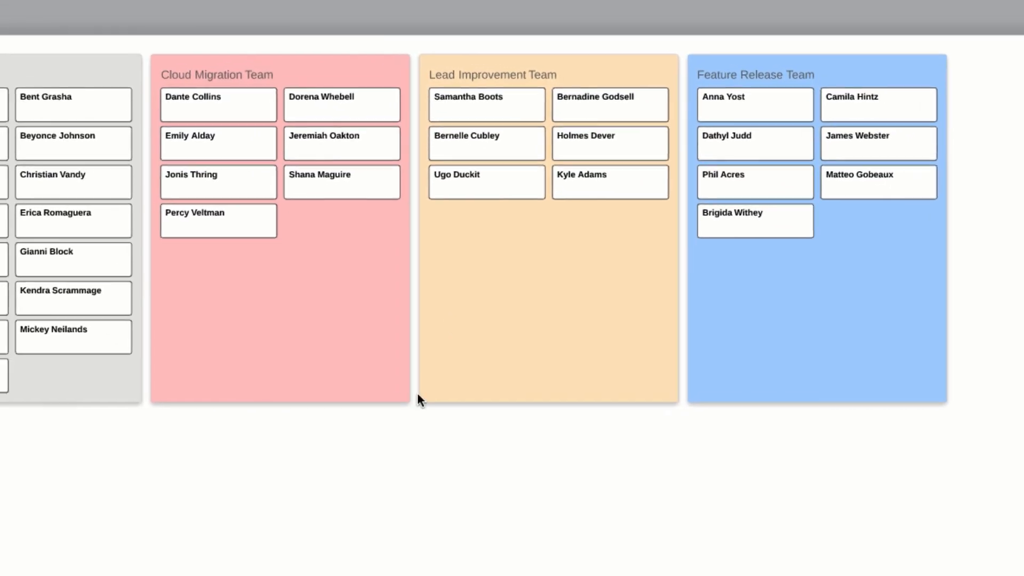
Return to the documents list and search the template library for "smart containers"
left_click(437, 48)
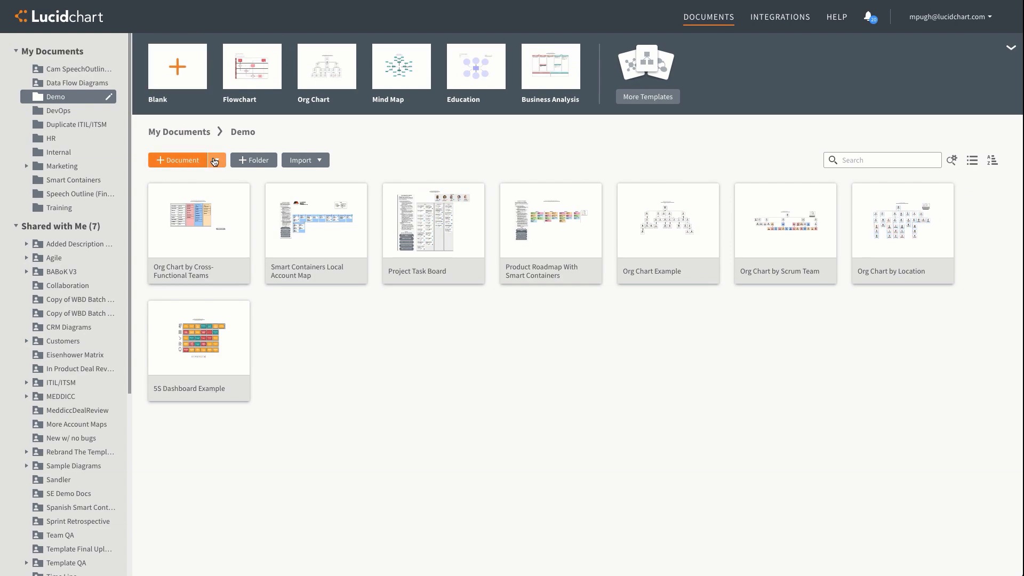
left_click(215, 161)
left_click(272, 60)
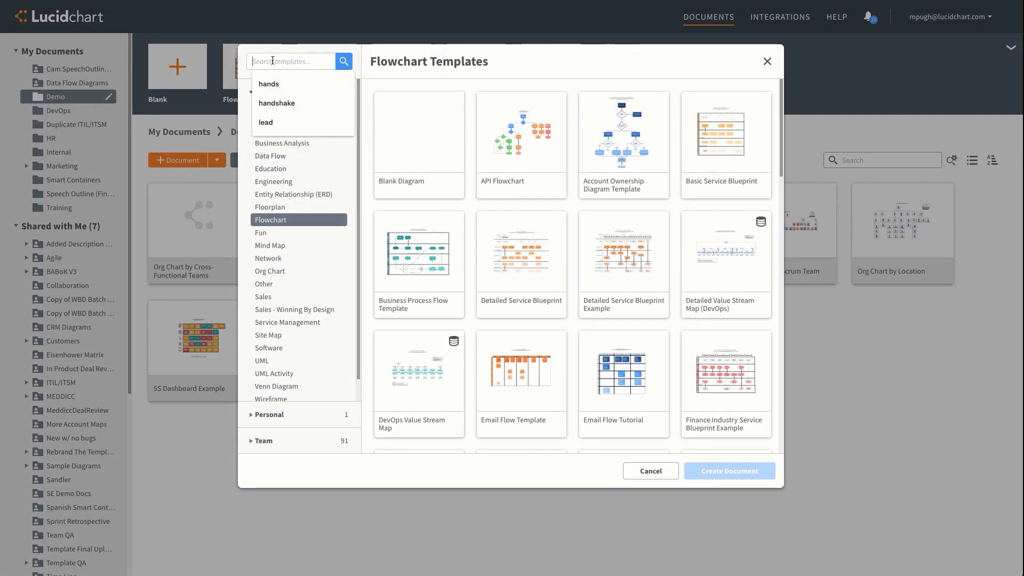
type("smart containers")
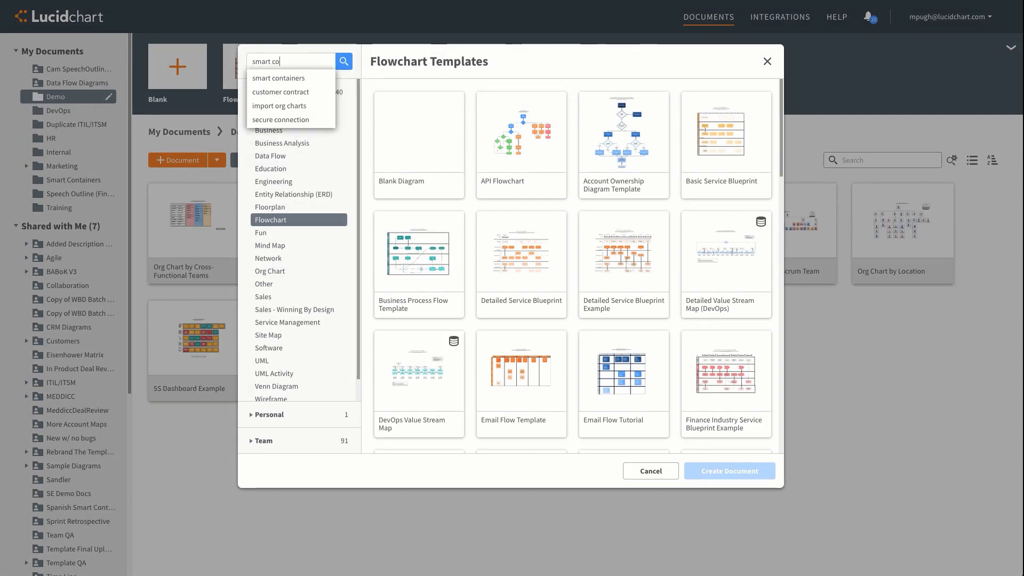
key("Return")
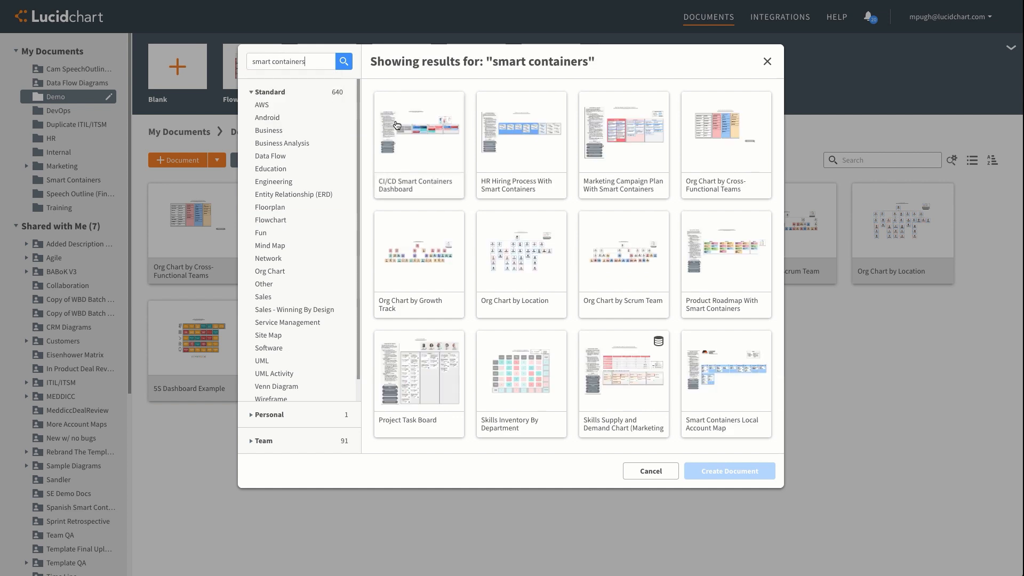
Create a document from the HR Hiring Process With Smart Containers template and copy its linked spreadsheet in Google Sheets
left_click(556, 195)
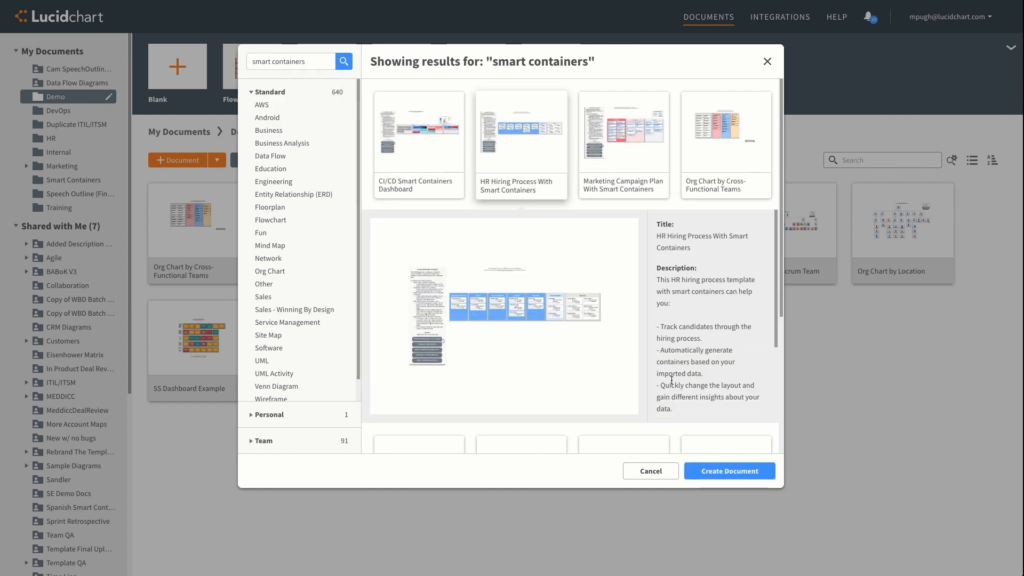
left_click(720, 471)
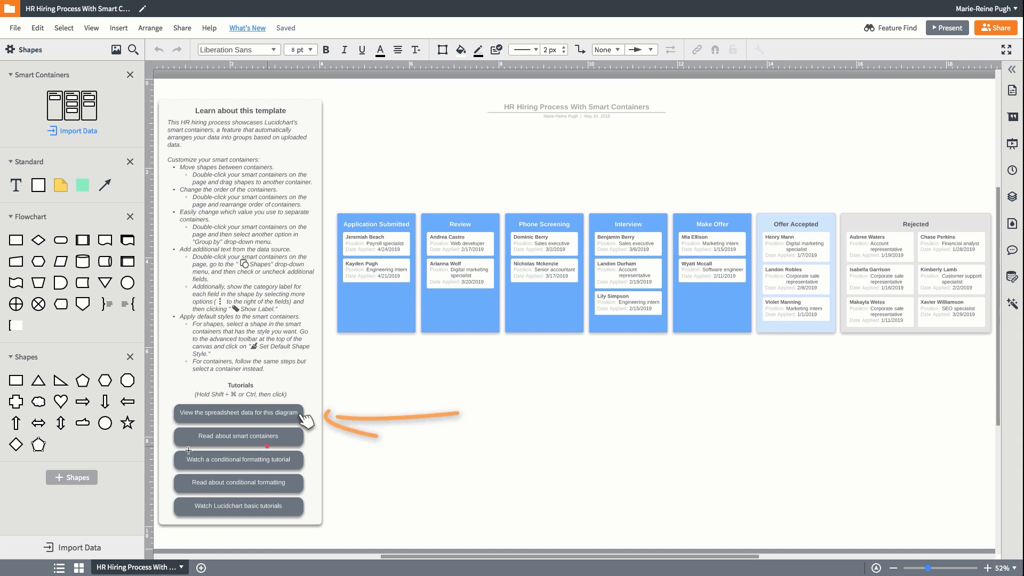
left_click(219, 413)
left_click(219, 413, "shift+super")
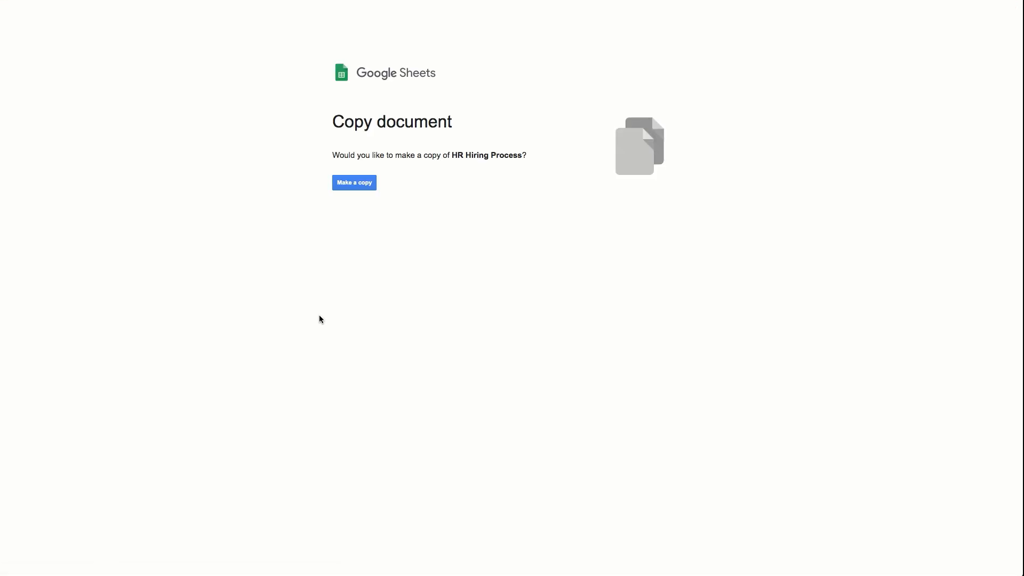
left_click(348, 186)
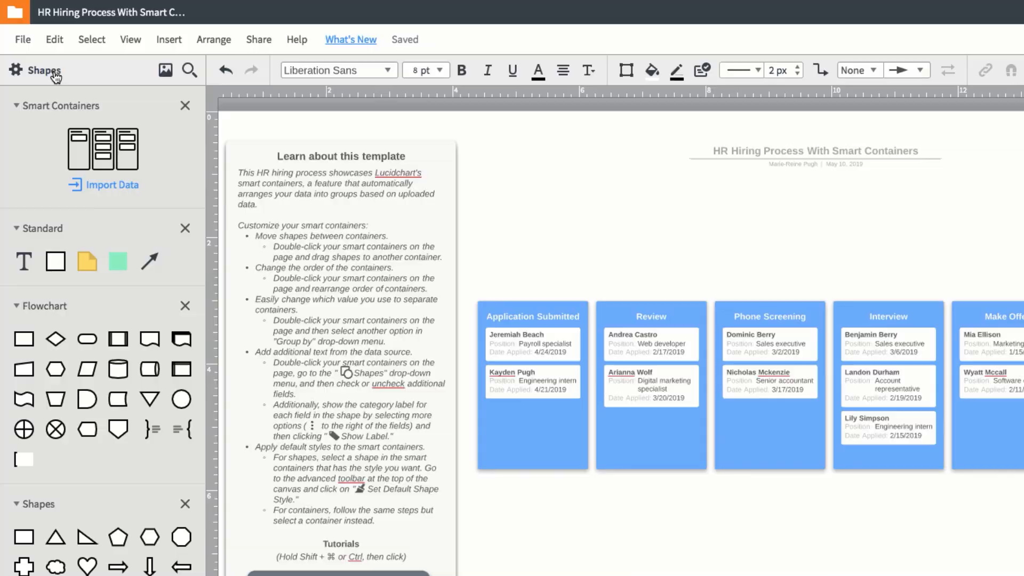
Find the Smart Containers (Beta) shape library by searching for "smart cont", view its description and close the shape manager
left_click(56, 75)
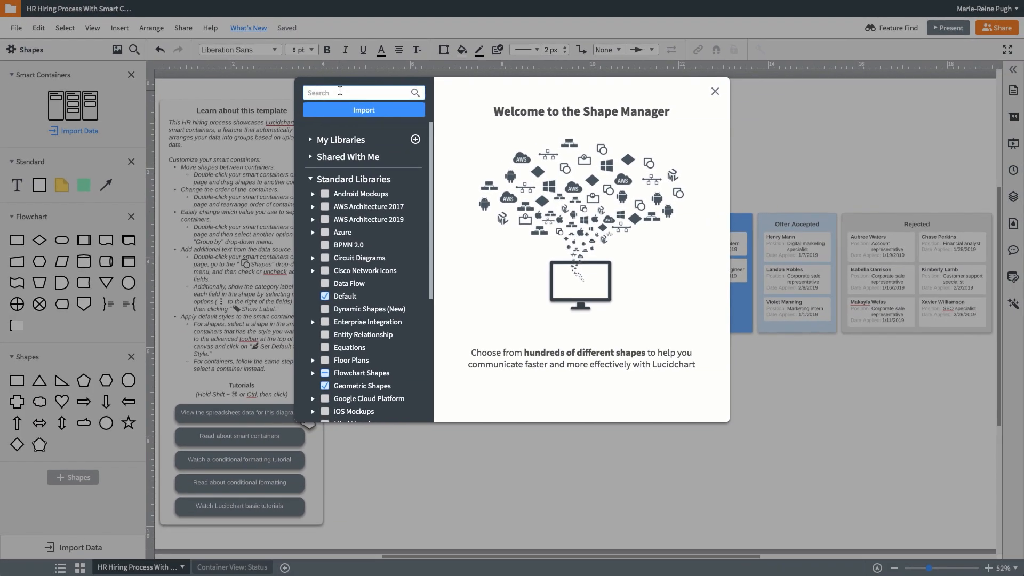
type("smart")
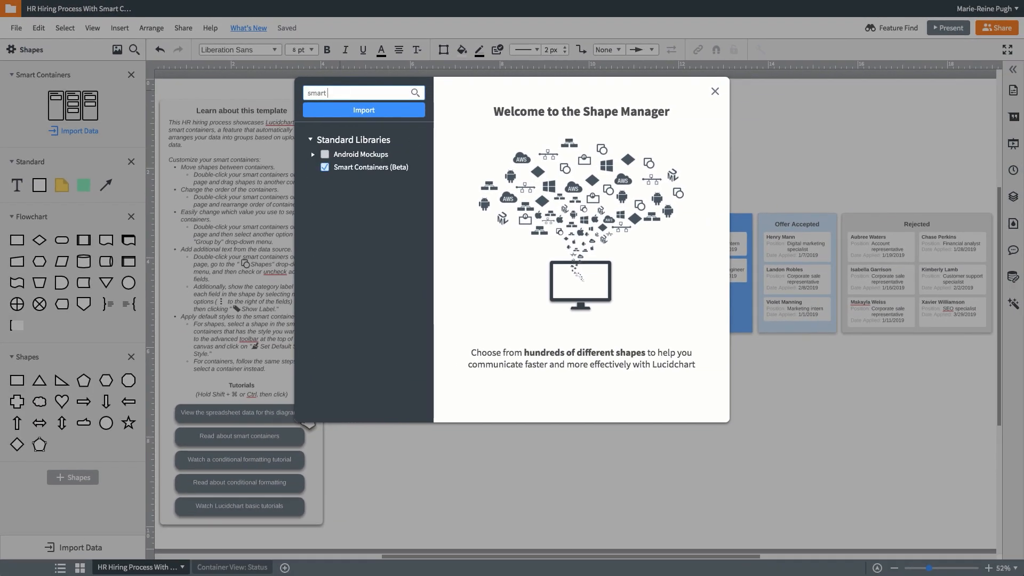
type(" cont")
left_click(374, 155)
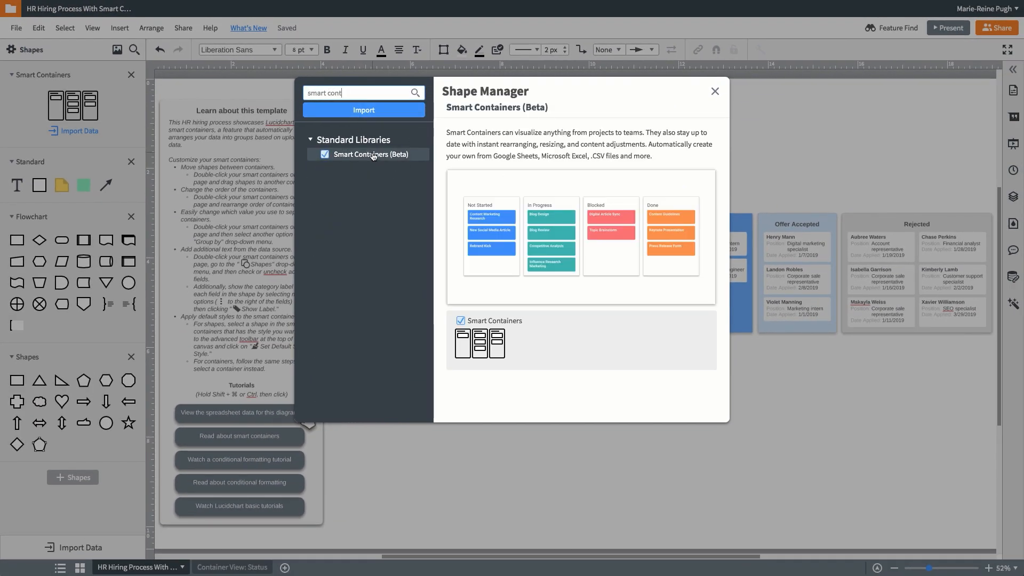
left_click(714, 92)
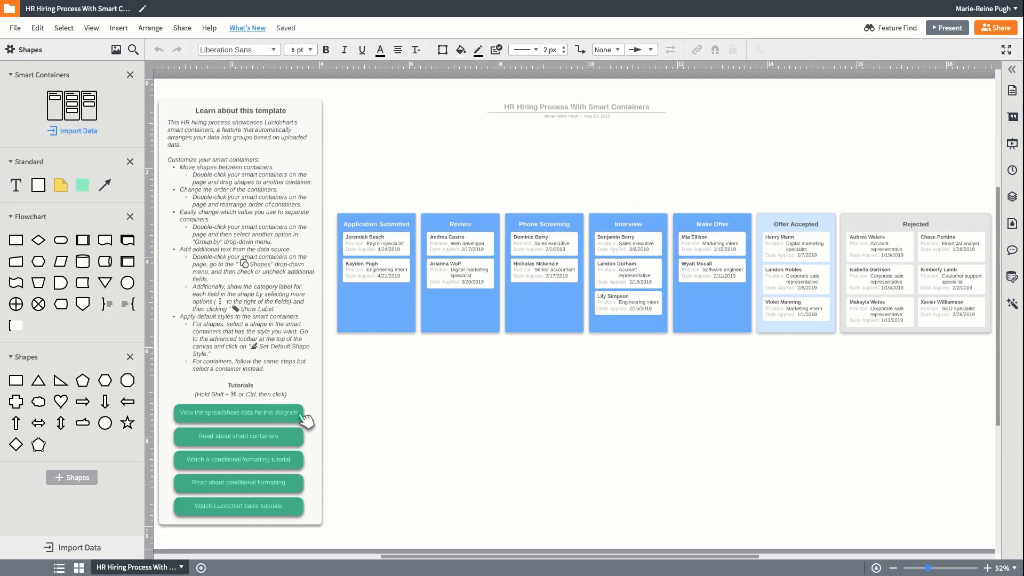
Start a Smart Containers import with your own data and select the HR hiring process spreadsheet copy from Google Sheets
left_click(84, 131)
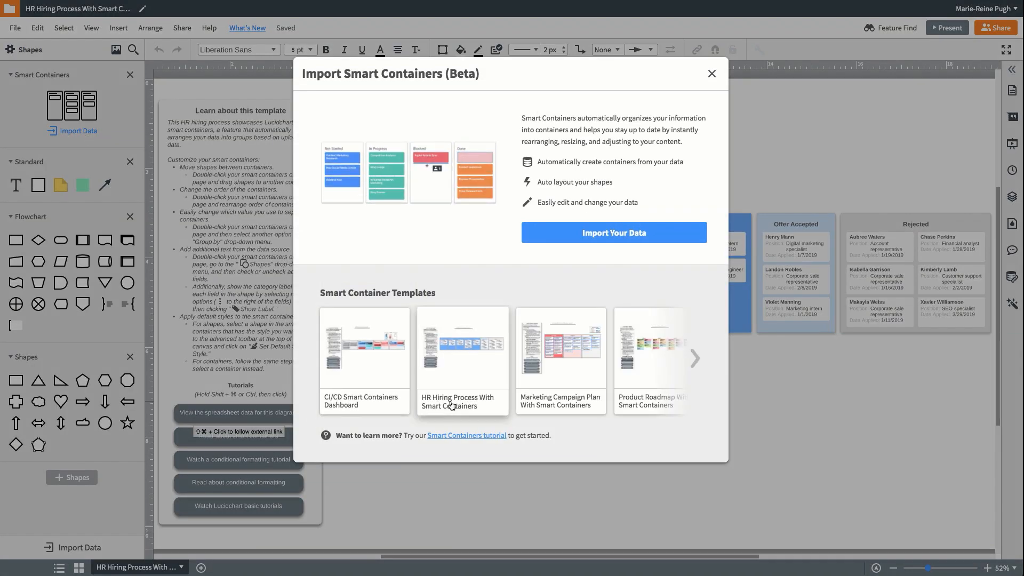
left_click(695, 359)
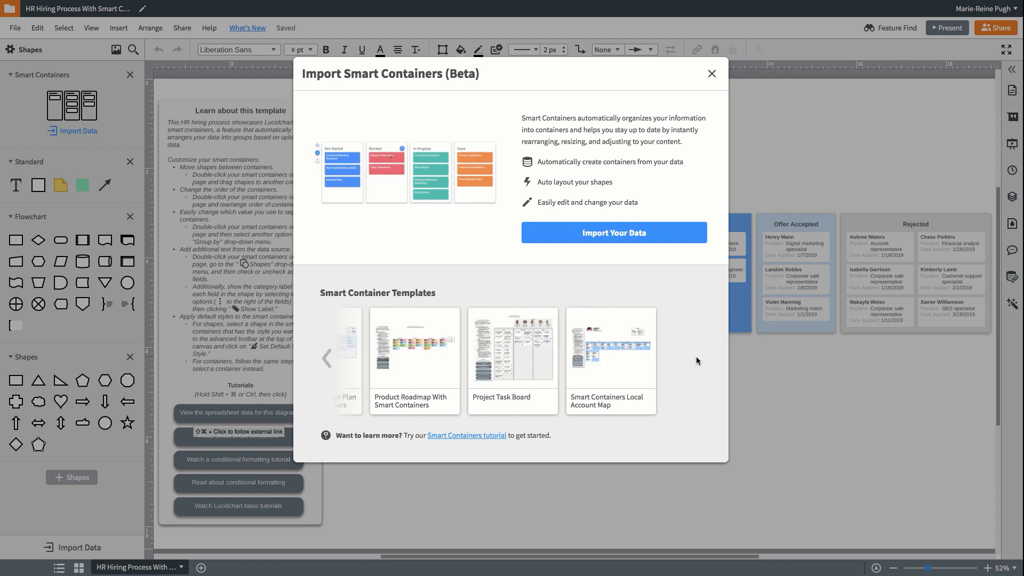
left_click(646, 238)
left_click(664, 337)
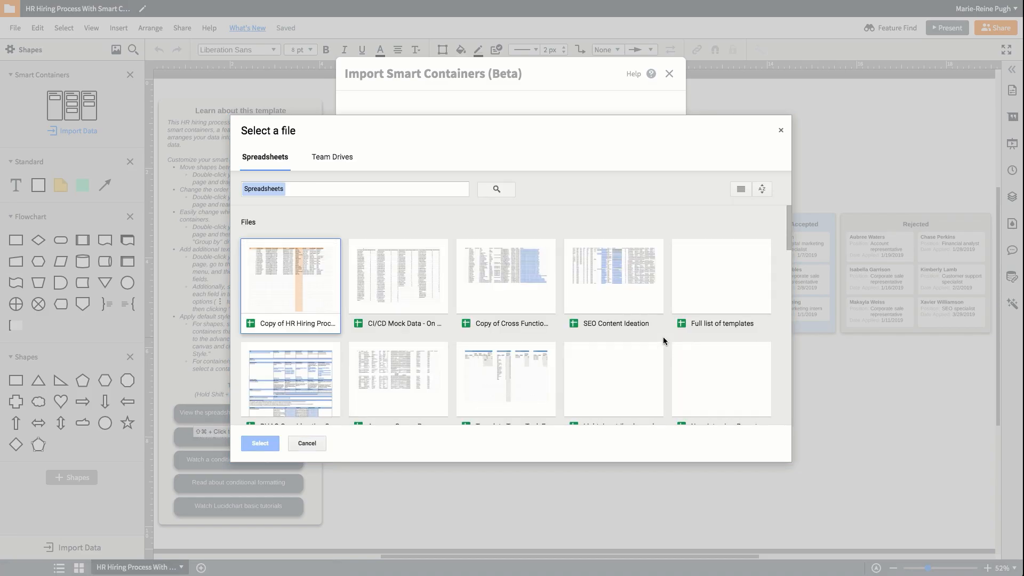
left_click(291, 299)
left_click(261, 443)
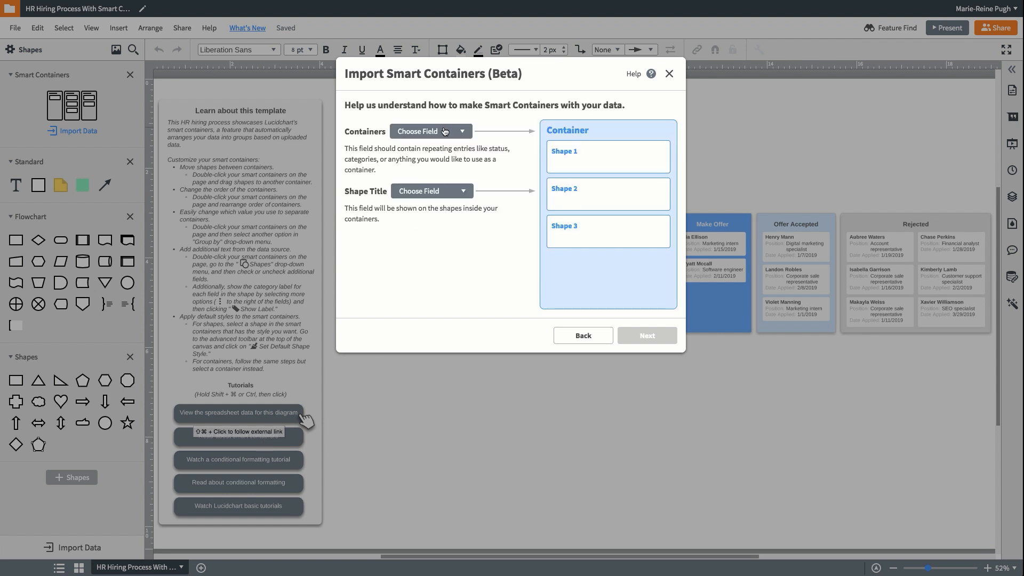
Map Containers to Status and Shape Title to Candidate Name, use ID as the unique field, and complete the import
left_click(444, 131)
left_click(415, 245)
left_click(442, 193)
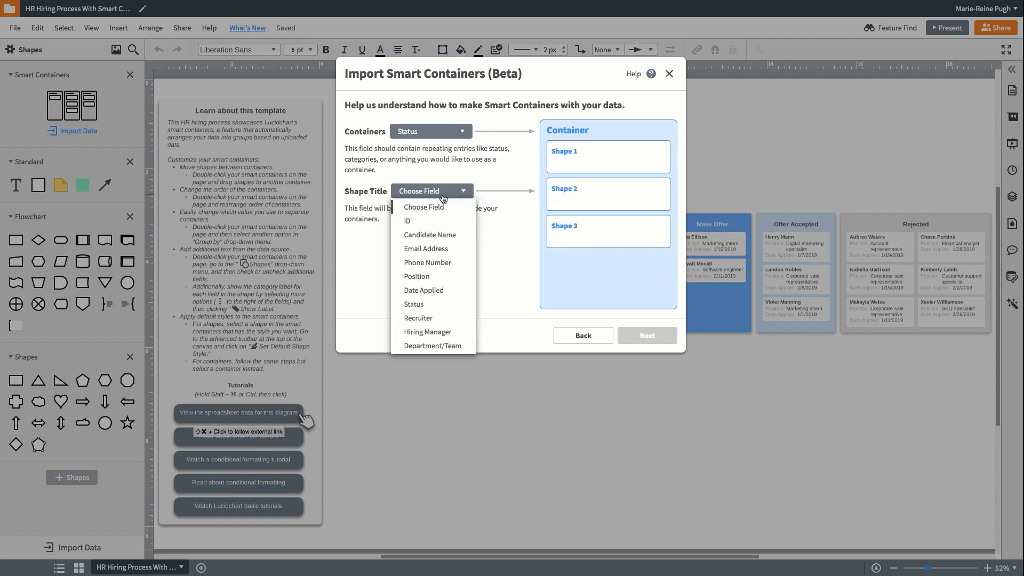
left_click(444, 235)
left_click(653, 339)
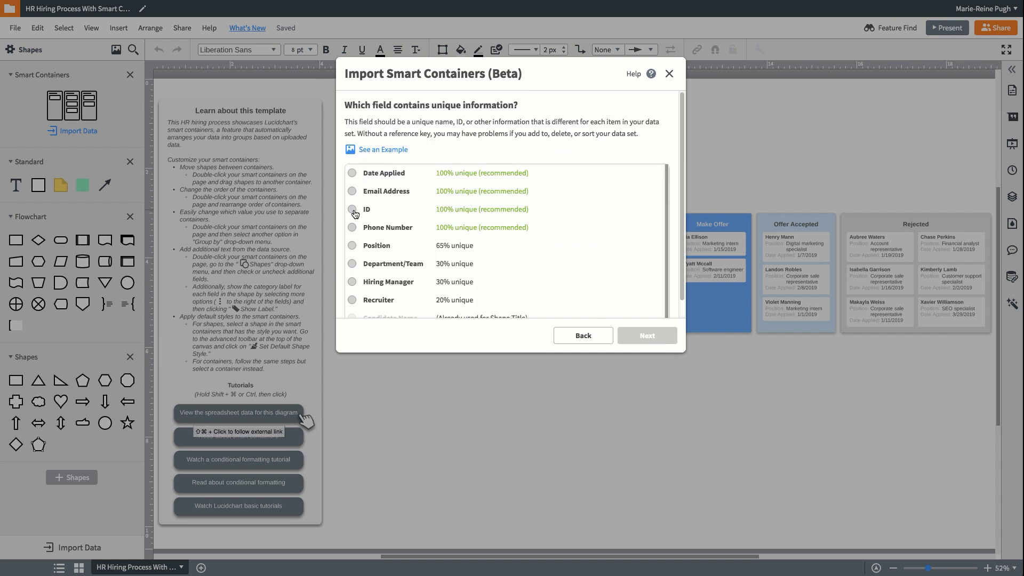
left_click(353, 209)
left_click(647, 335)
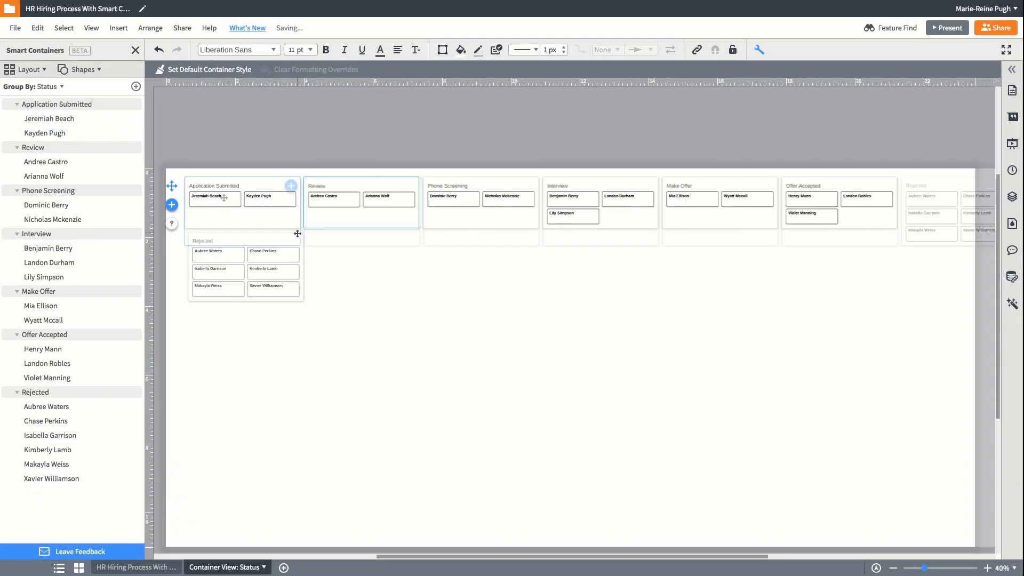
Move the first Application Submitted candidate into Review and the third Interview candidate into Phone Screening
left_click_drag(224, 197, 323, 234)
left_click_drag(571, 215, 507, 200)
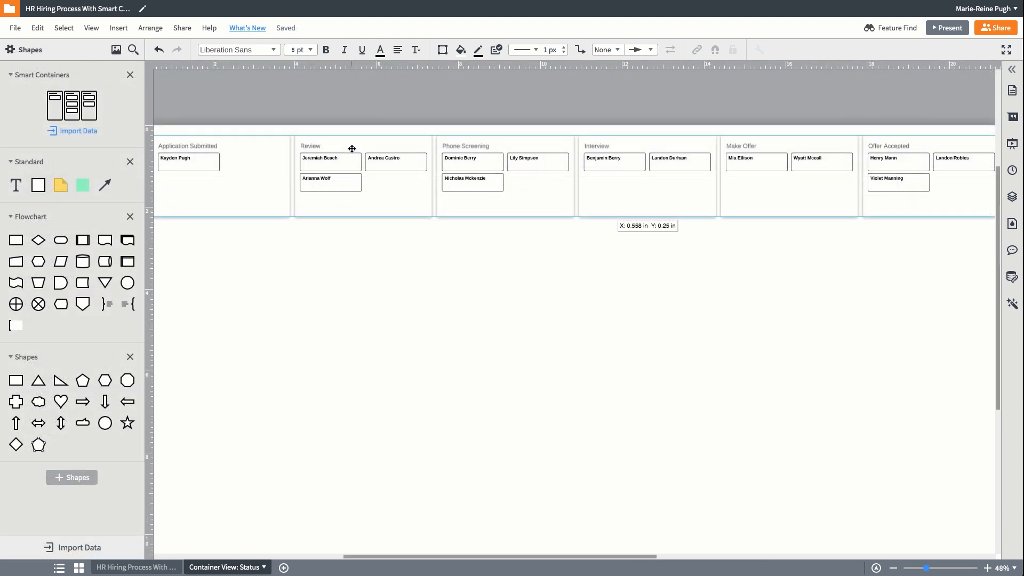
Show the Position and Date Applied fields, each with its label, on all candidate shapes in the smart containers
double_click(352, 148)
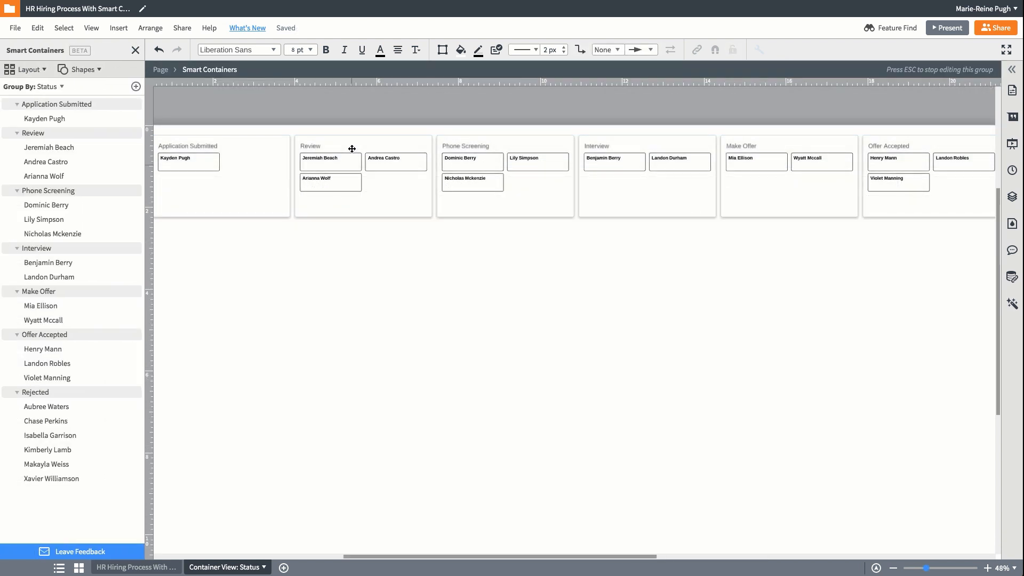
left_click(100, 70)
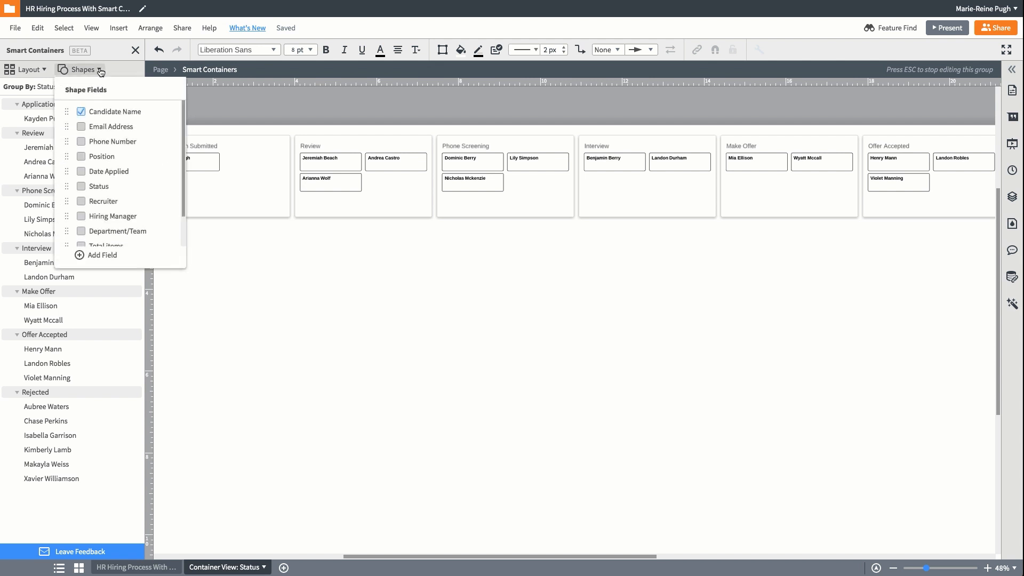
left_click(81, 156)
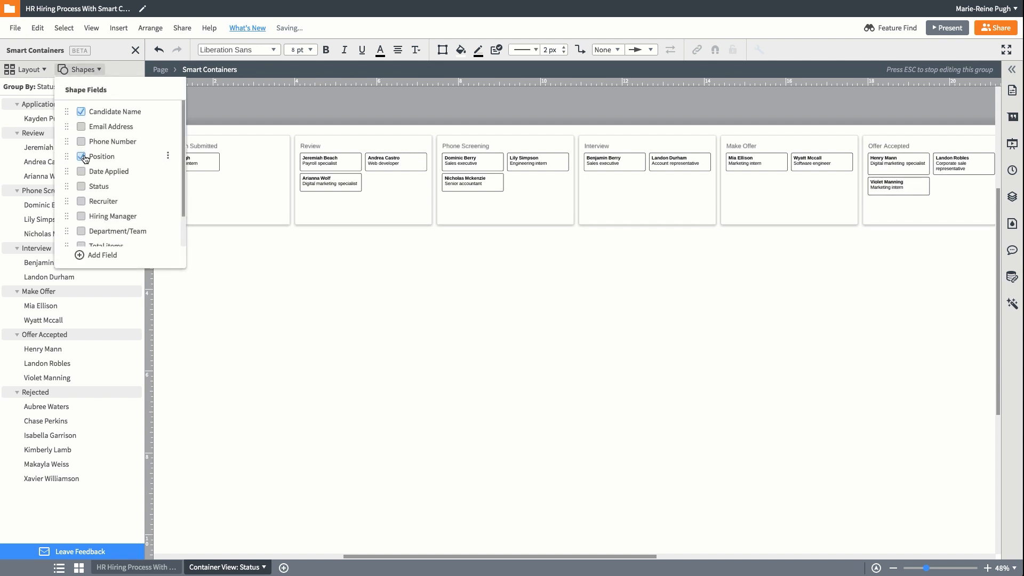
left_click(81, 171)
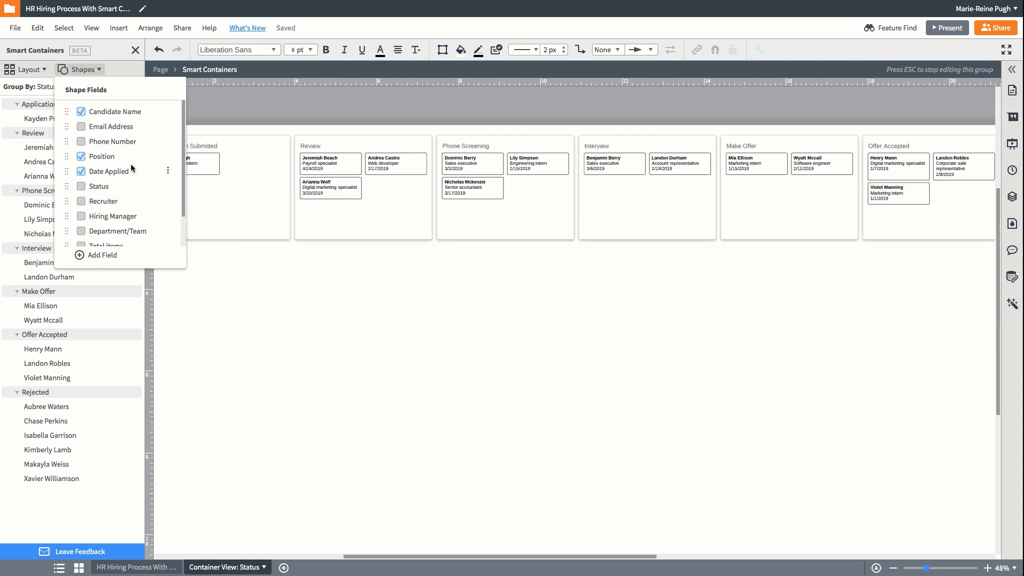
left_click(169, 156)
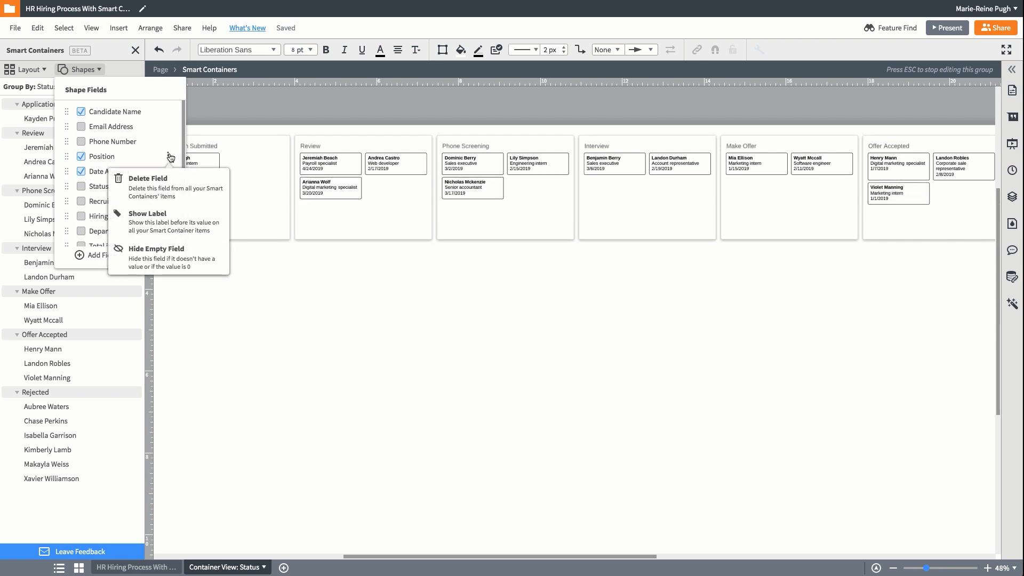
left_click(165, 215)
left_click(169, 172)
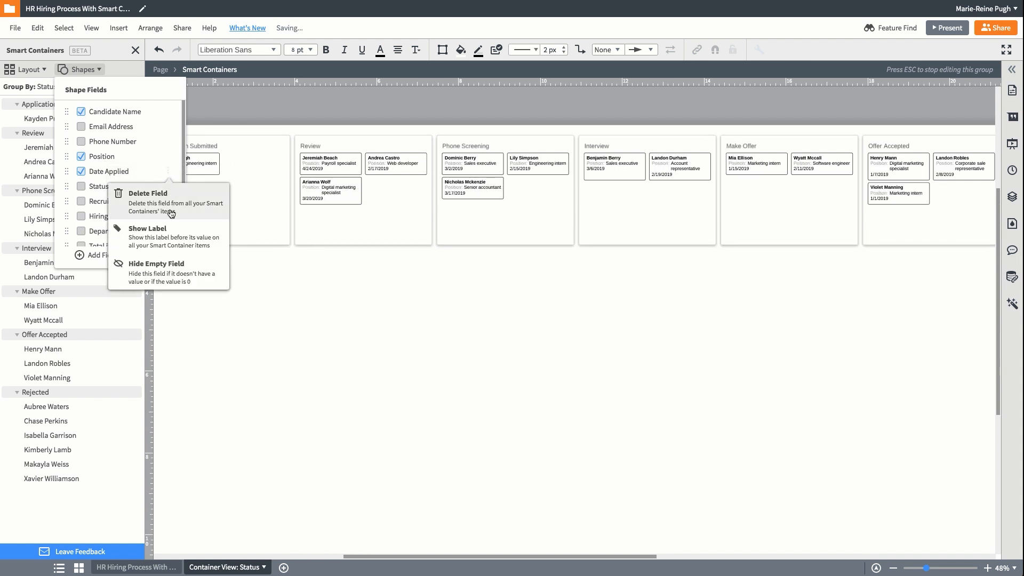
left_click(165, 229)
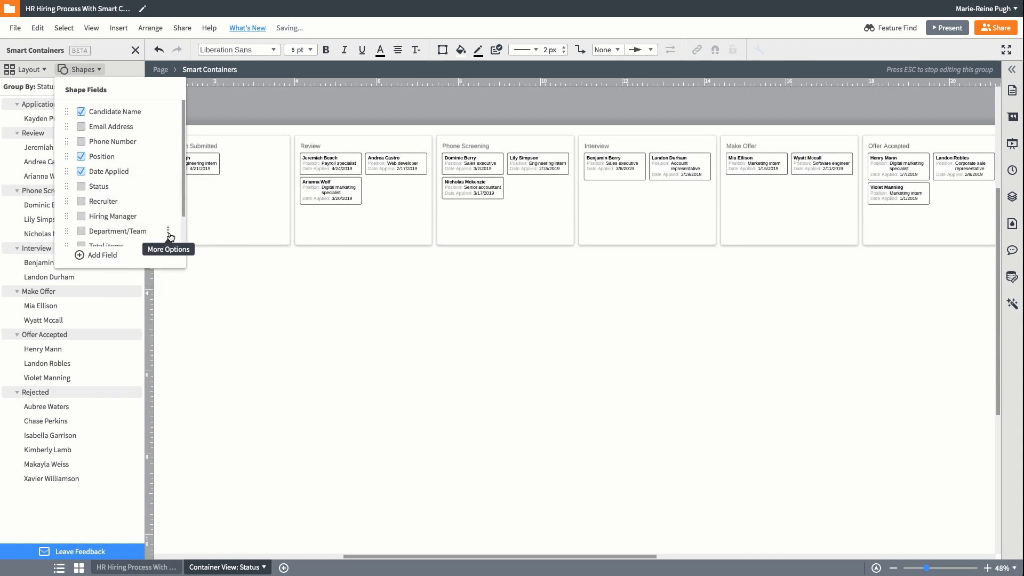
left_click(291, 277)
Style the Application Submitted container with bold, centered 10 pt white text and a blue fill, and set it as the default container style
left_click(264, 149)
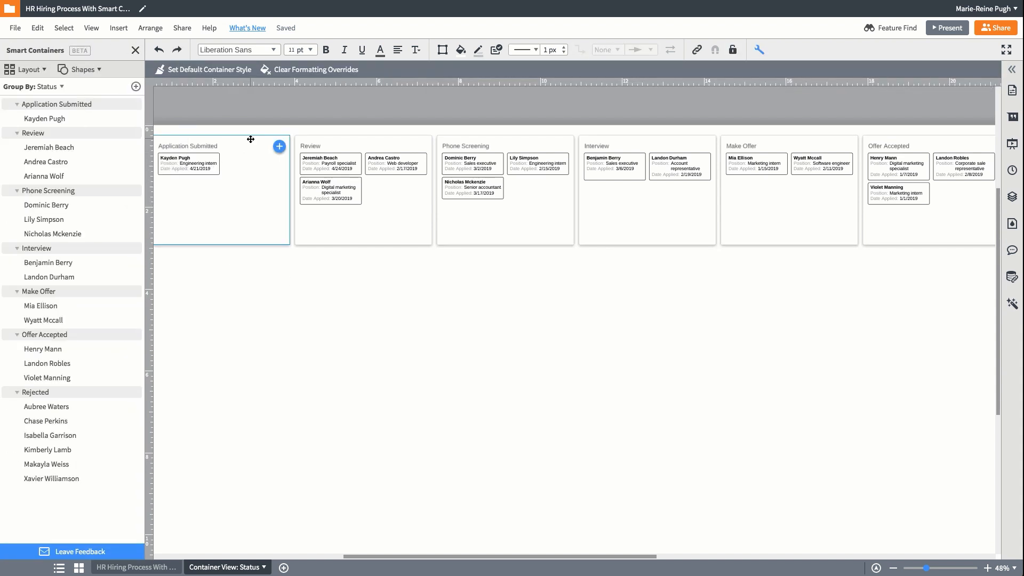
left_click(309, 49)
left_click(293, 126)
left_click(397, 50)
left_click(400, 80)
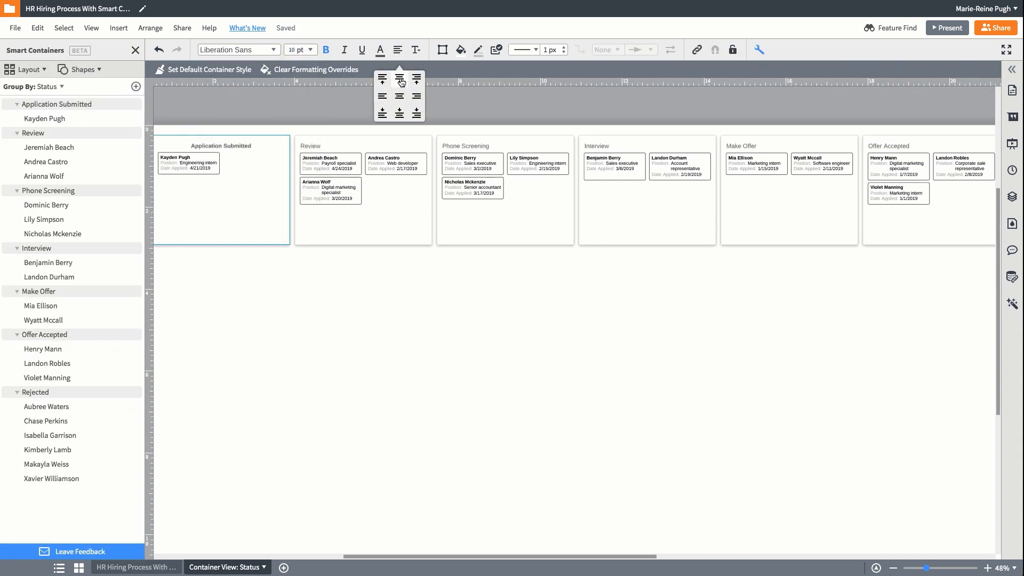
left_click(461, 49)
left_click(521, 121)
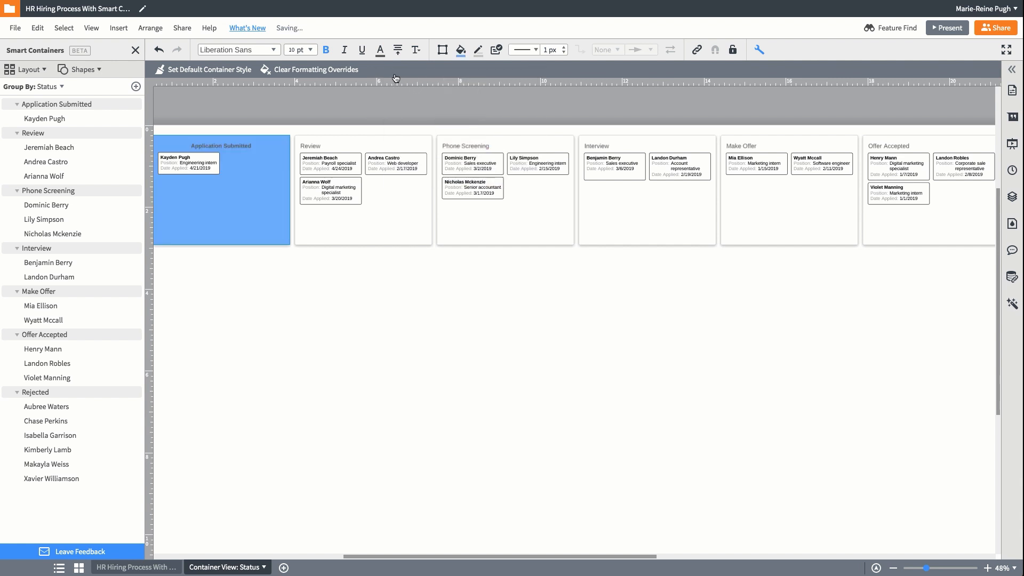
left_click(380, 49)
left_click(222, 70)
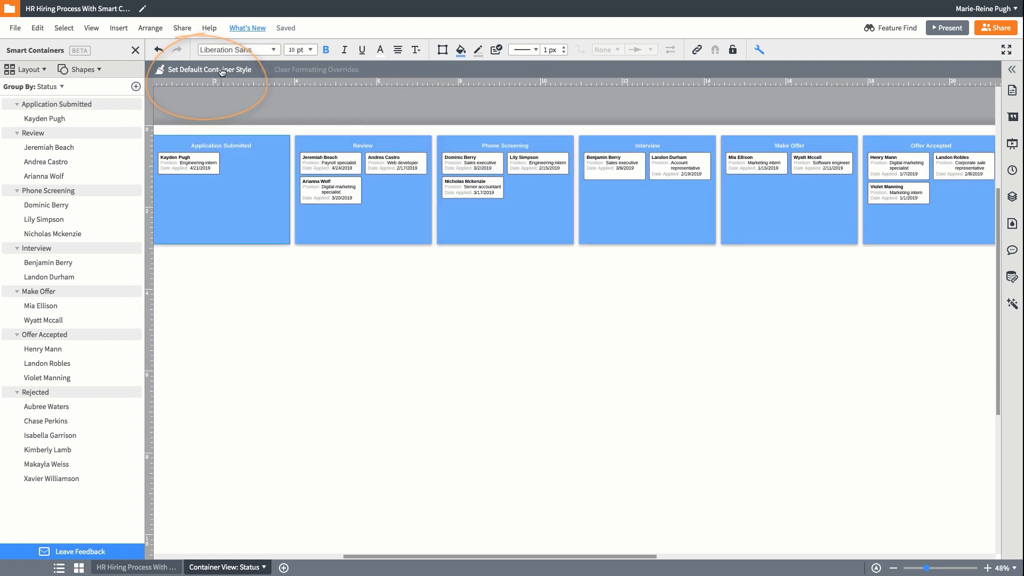
Change the outline color of the candidate shape in the Application Submitted container
left_click(206, 165)
left_click(478, 50)
left_click(420, 103)
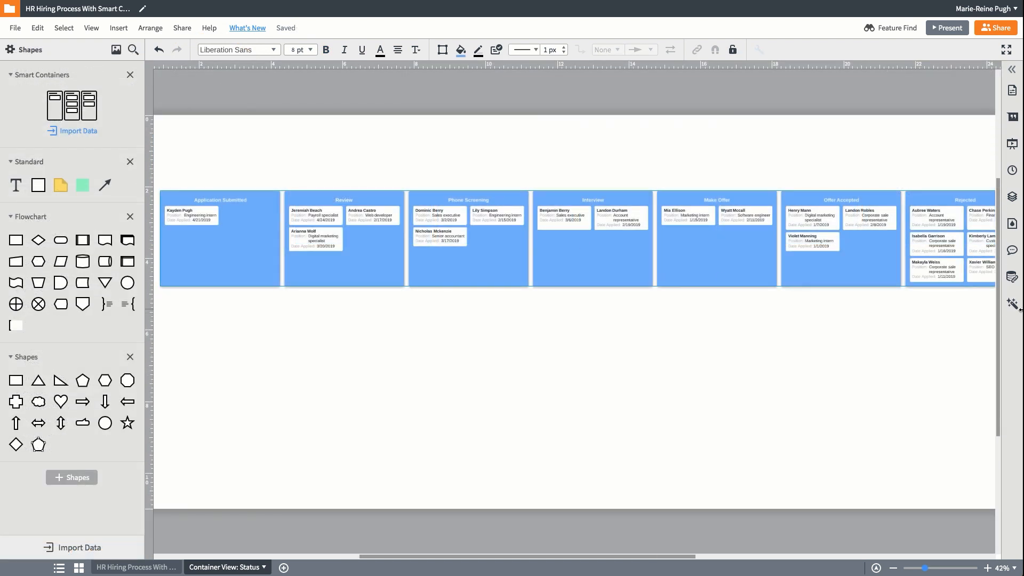
Create a conditional formatting rule of the Icon Set type and choose the colored-circle icons as its style
left_click(1013, 305)
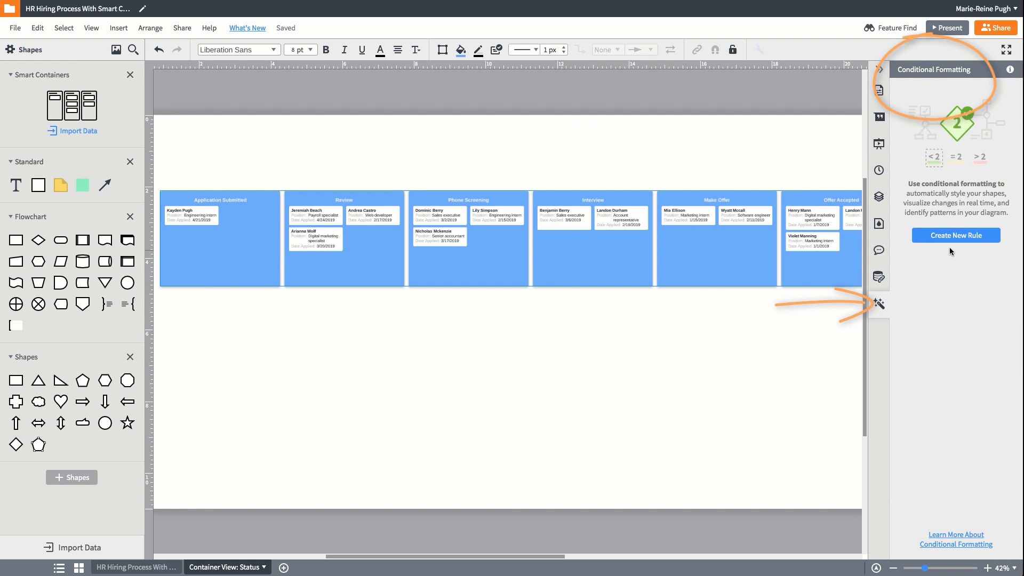
left_click(955, 236)
left_click(902, 123)
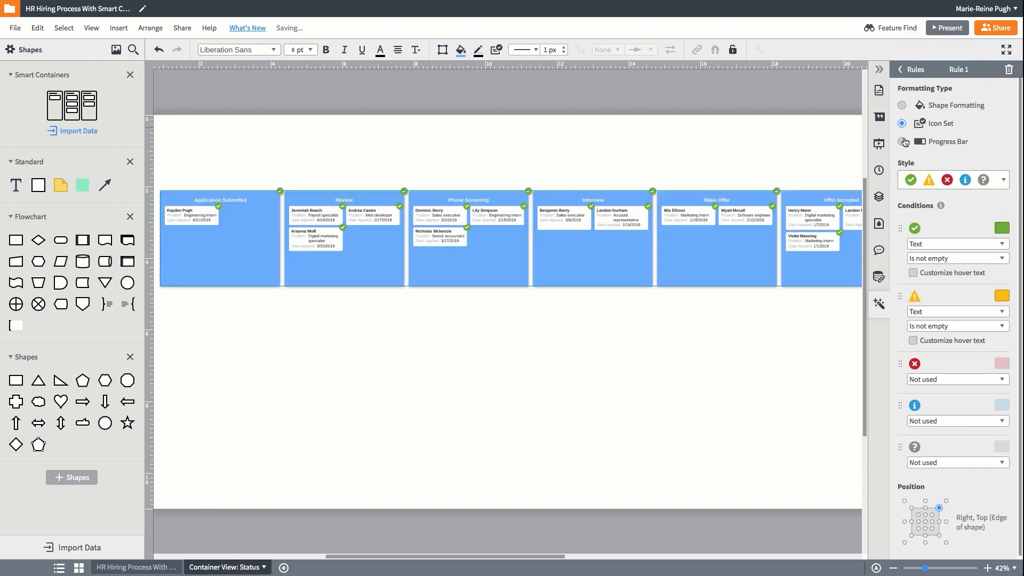
left_click(1003, 180)
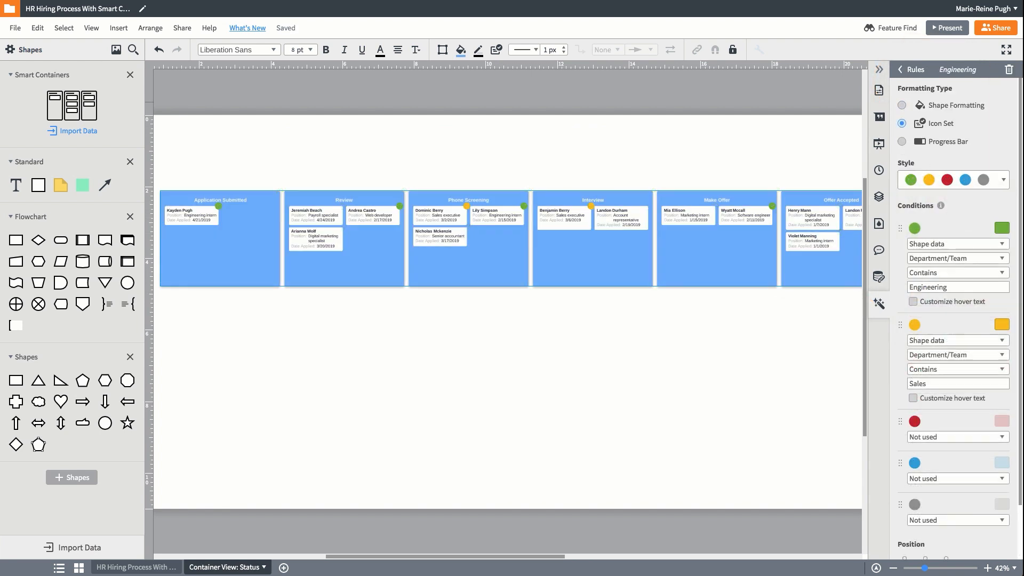
left_click(958, 69)
type("+")
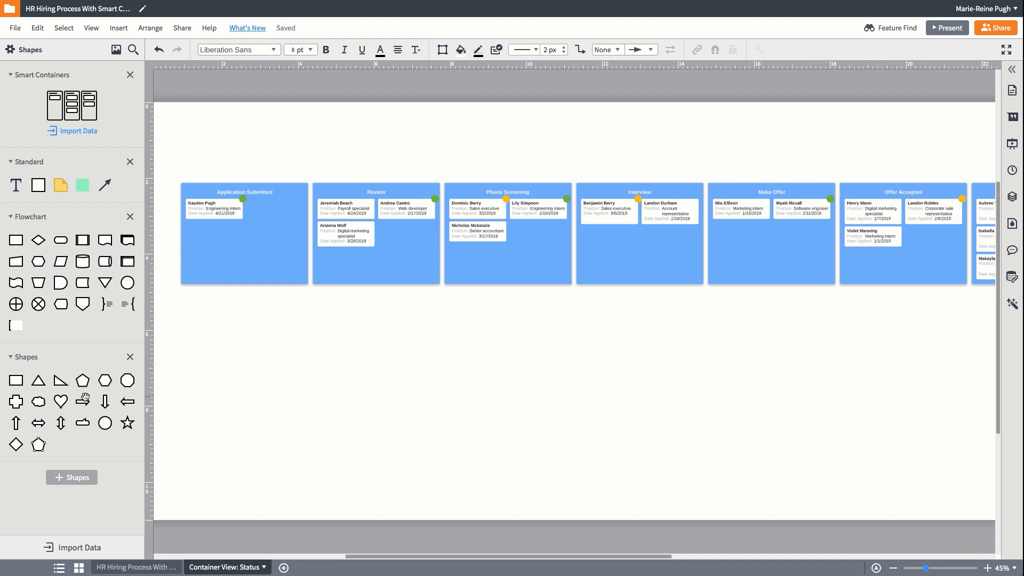
Place a right-pointing arrow shape above the containers, near the boundary between Interview and Make Offer
left_click_drag(83, 401, 700, 154)
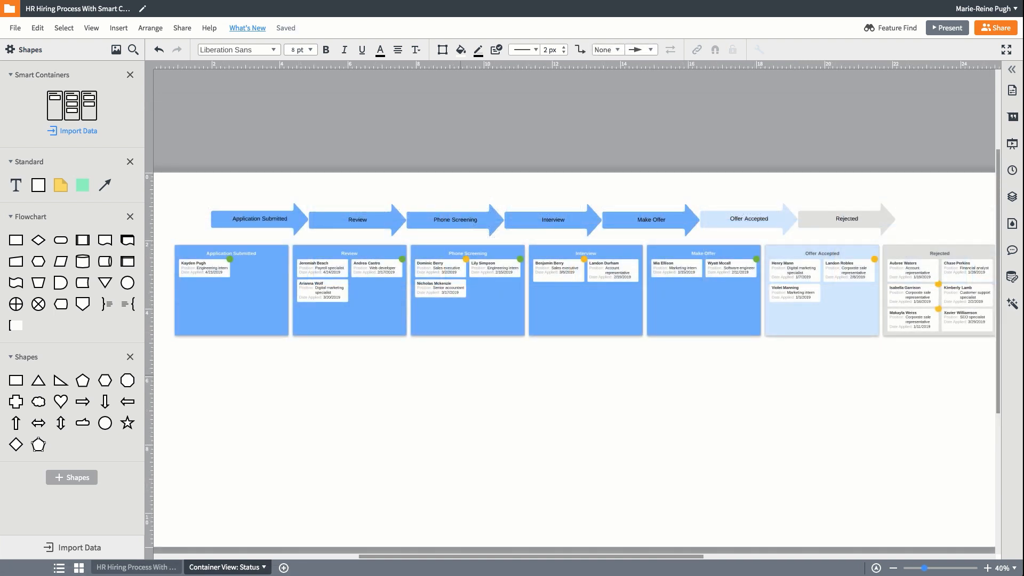
Open sharing for the document, add a colleague by name as a collaborator, and close without sending the invitation
left_click(995, 28)
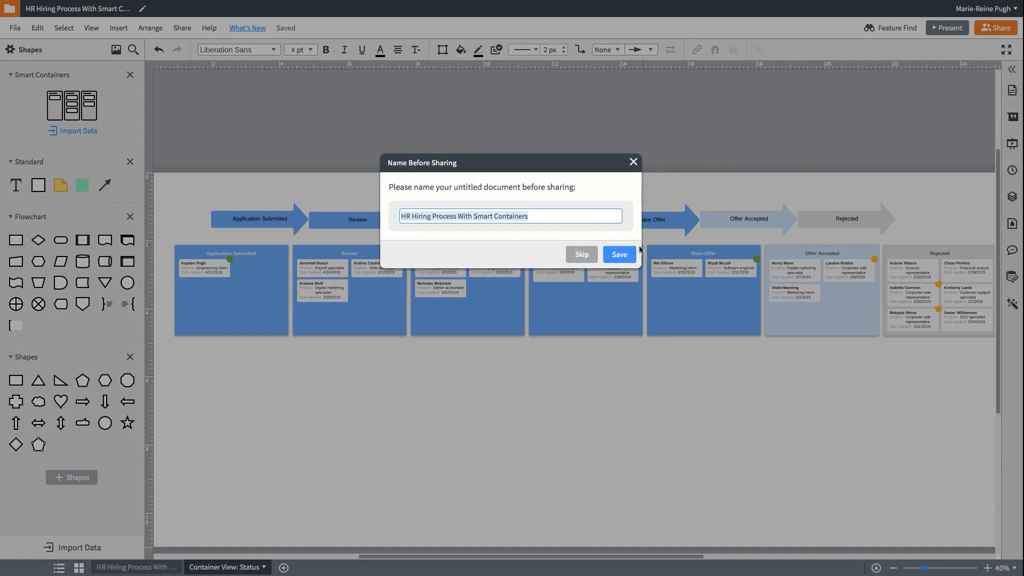
left_click(640, 251)
type("ashley")
key("Return")
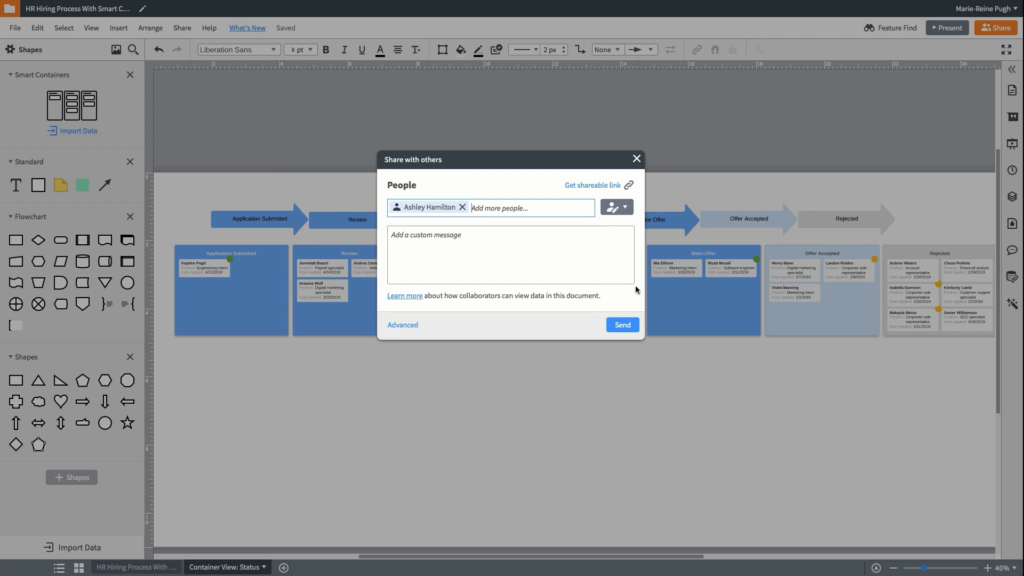
left_click(637, 159)
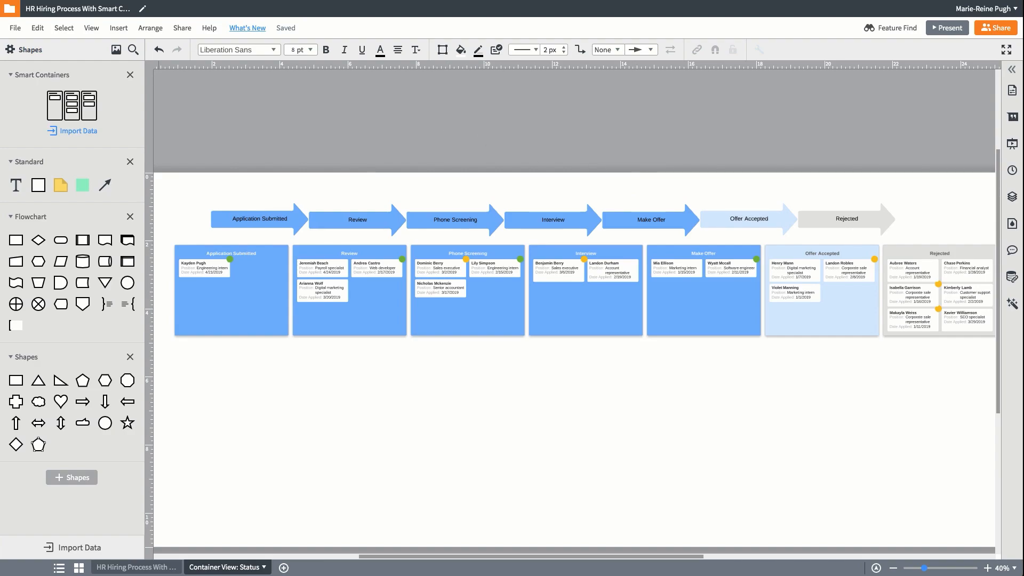
Return to the documents list and browse the Org Chart category of the template library
left_click(123, 1)
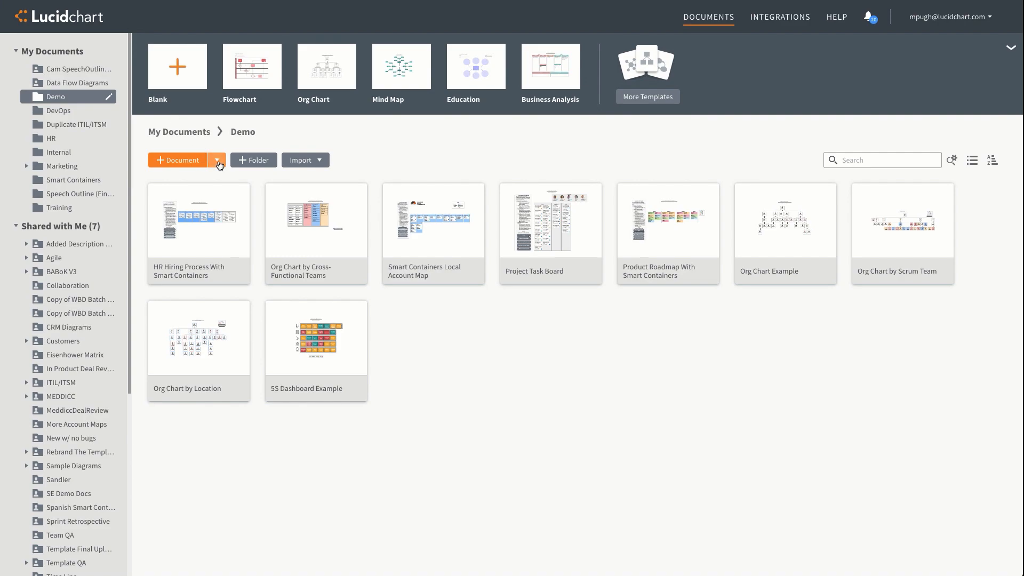
left_click(218, 161)
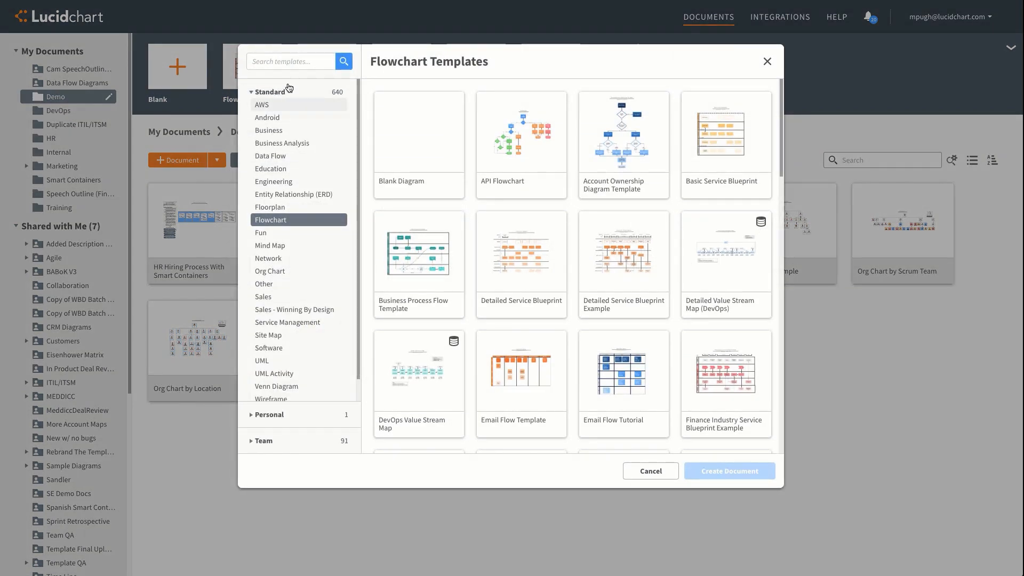
left_click(288, 271)
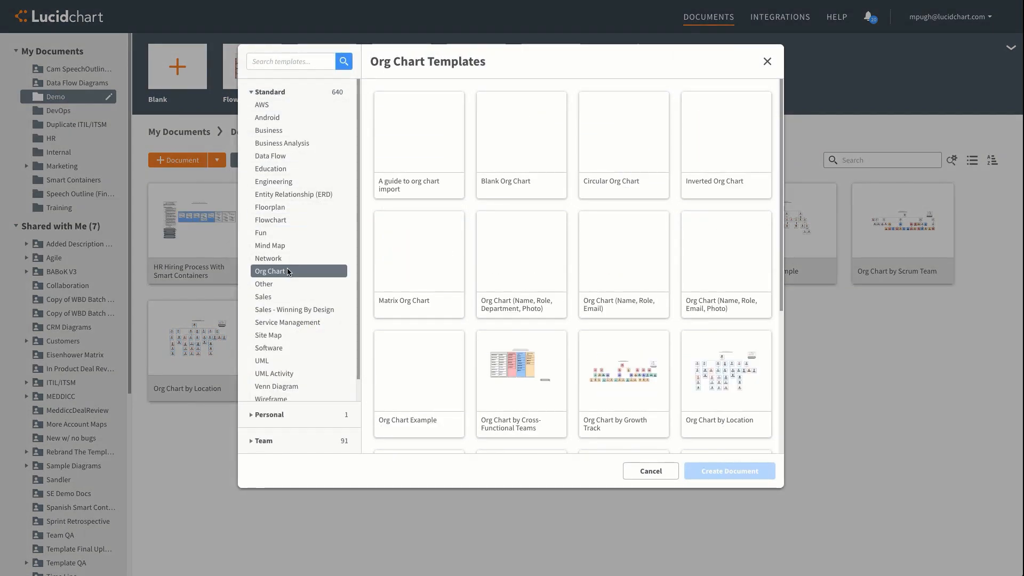
scroll(394, 253, "down", 5)
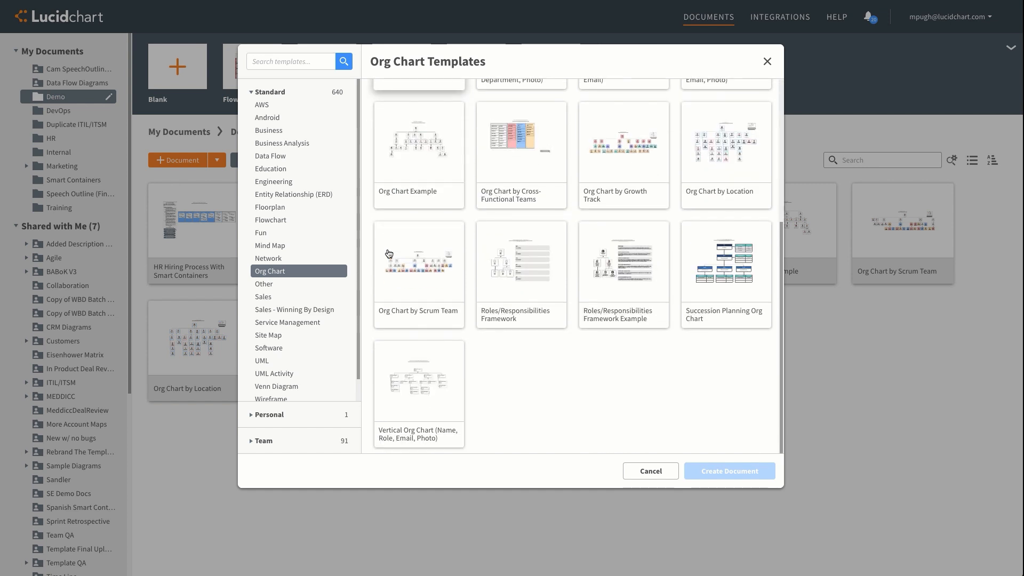